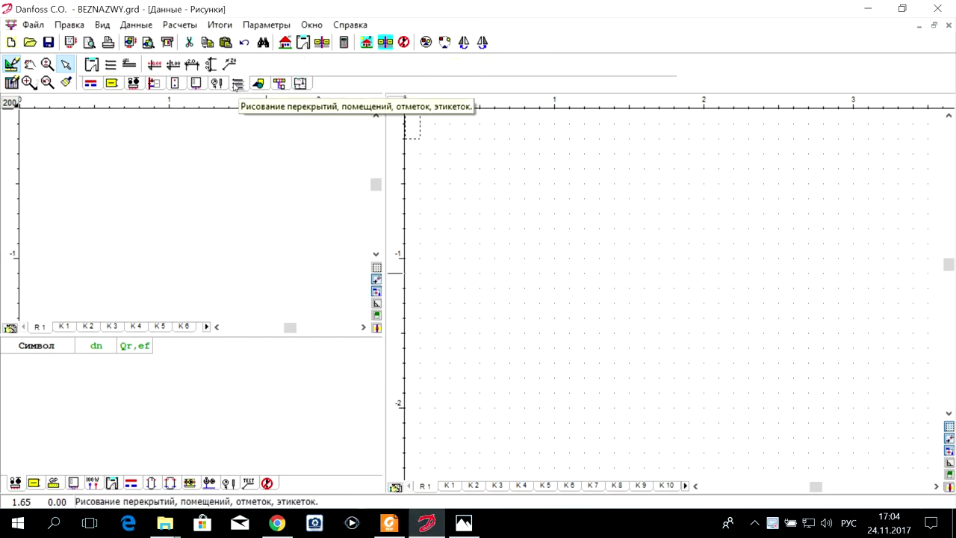
Create a system of 3 floor slabs with the default dimensions and elevation marks, and place it in the drawing
click(239, 86)
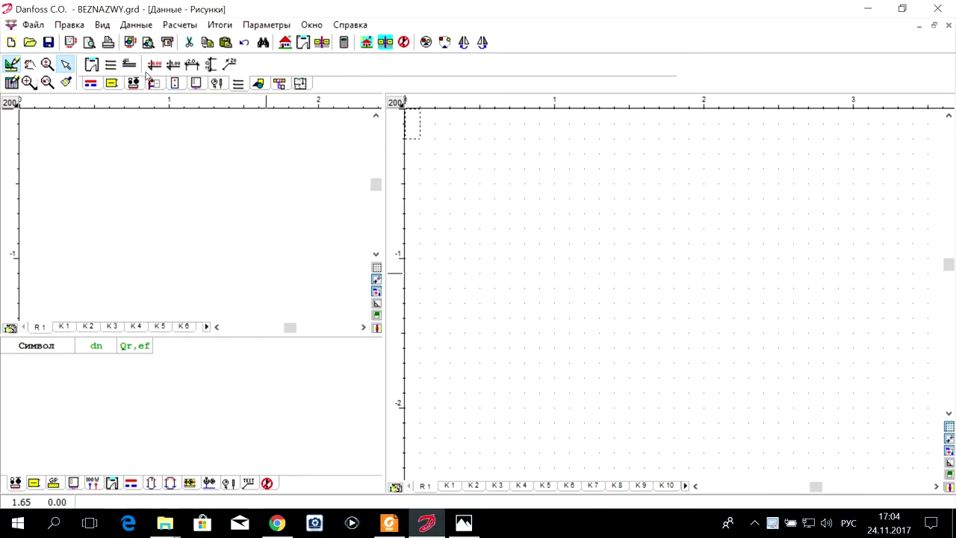
click(111, 66)
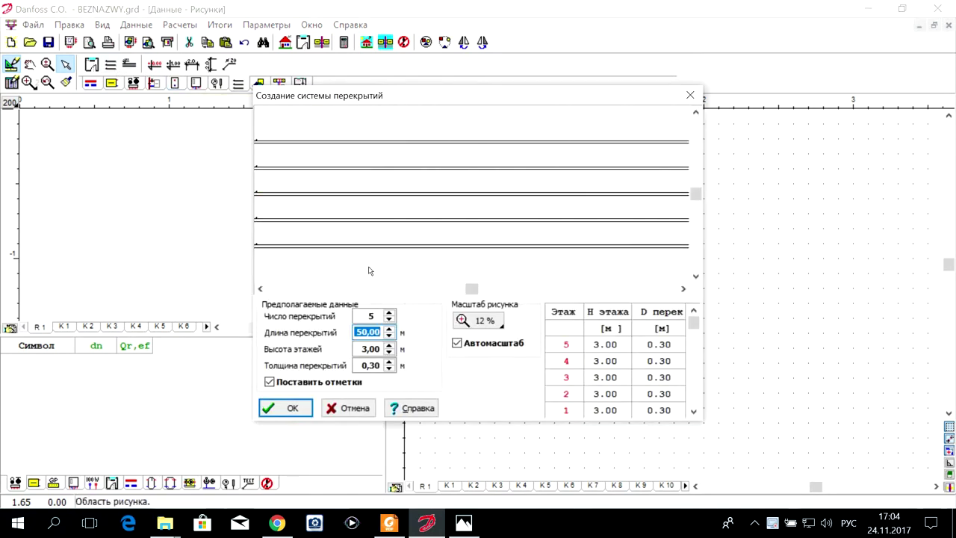
click(389, 320)
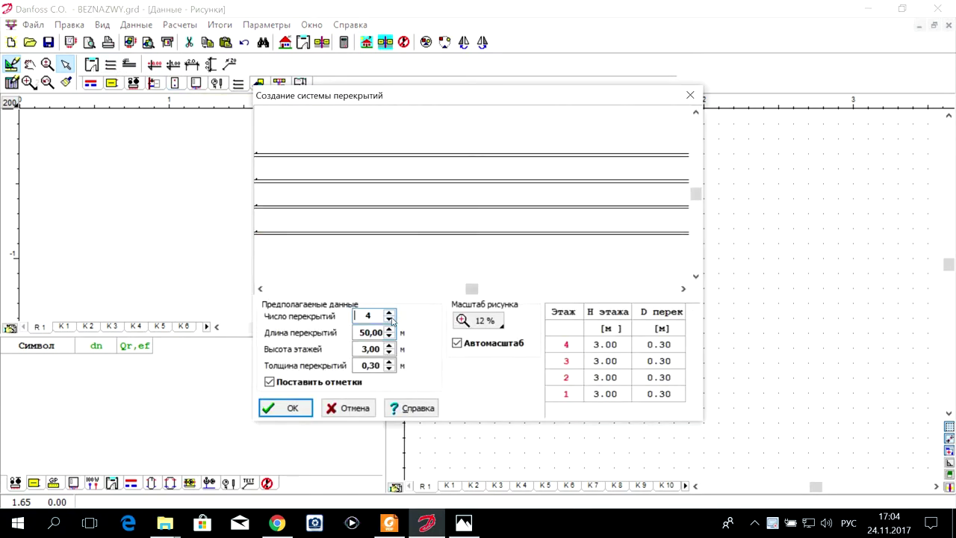
click(390, 320)
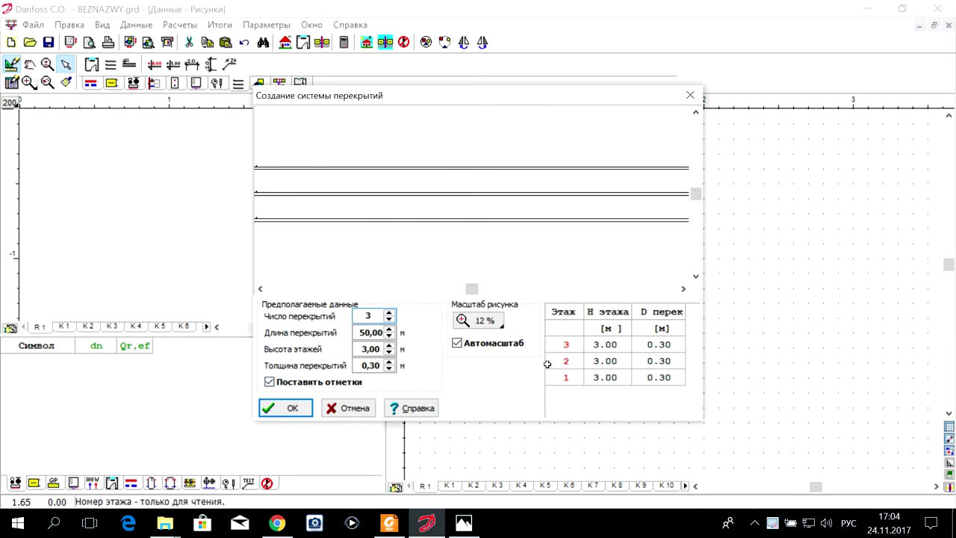
click(290, 409)
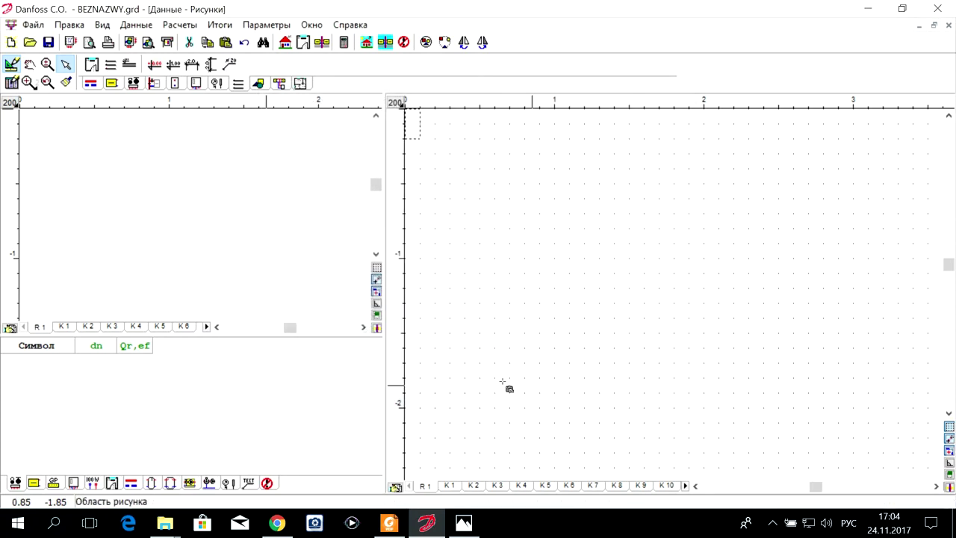
click(493, 336)
scroll(466, 341, down, 3)
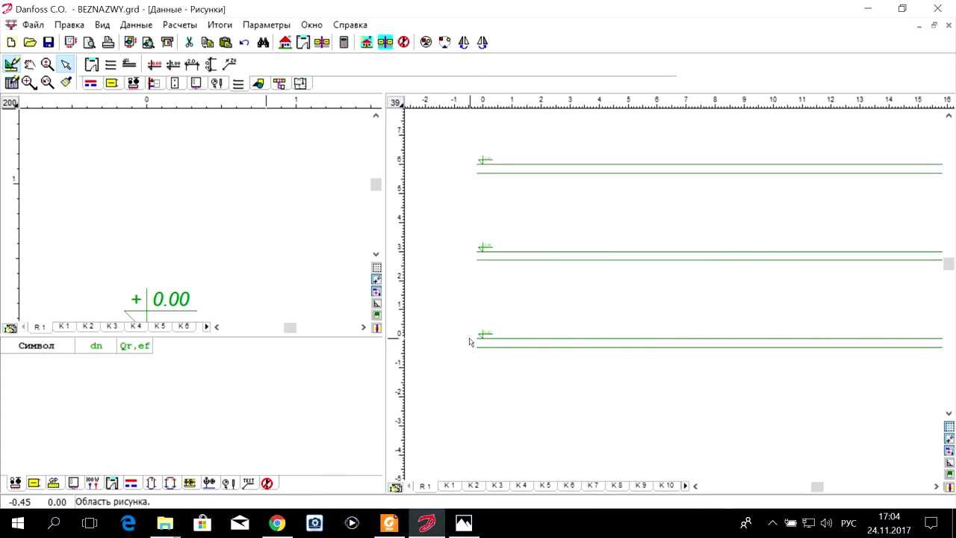
Draw a room zone about 6.4 m wide and 3 m high between the two lowest slabs, near their far end
scroll(822, 342, up, 2)
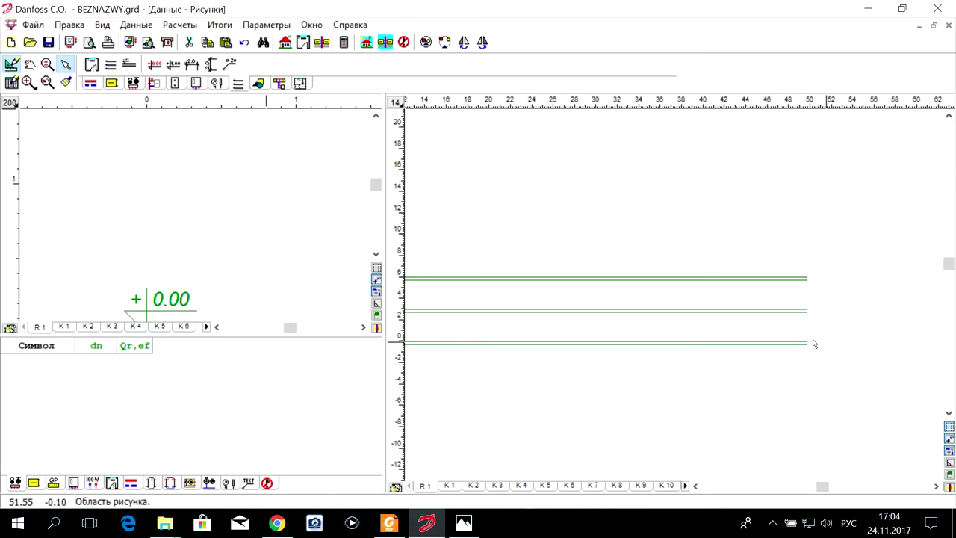
scroll(790, 323, up, 2)
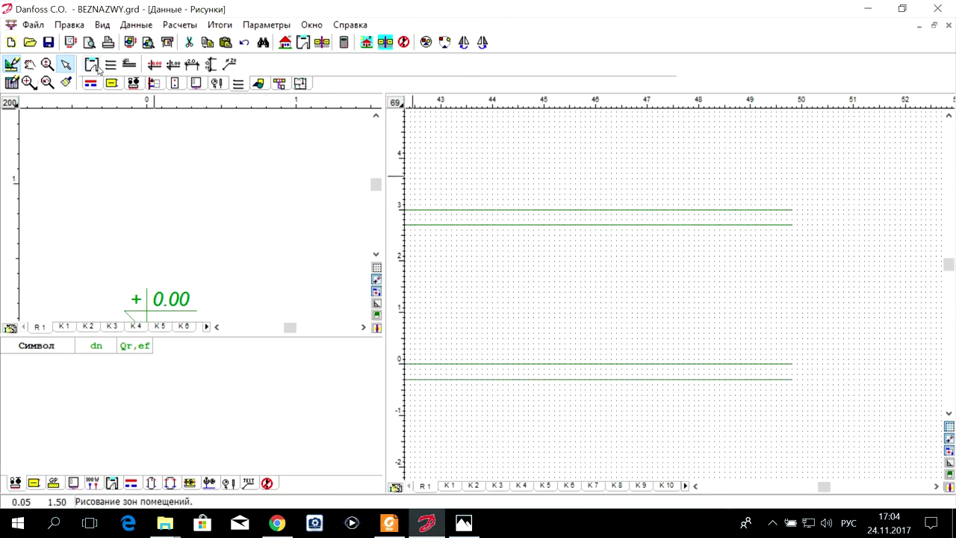
click(96, 67)
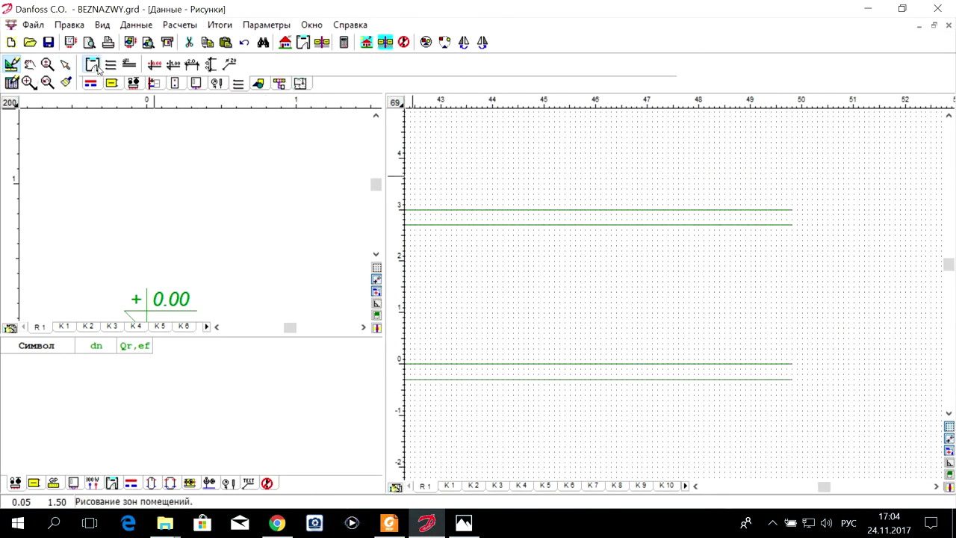
click(435, 215)
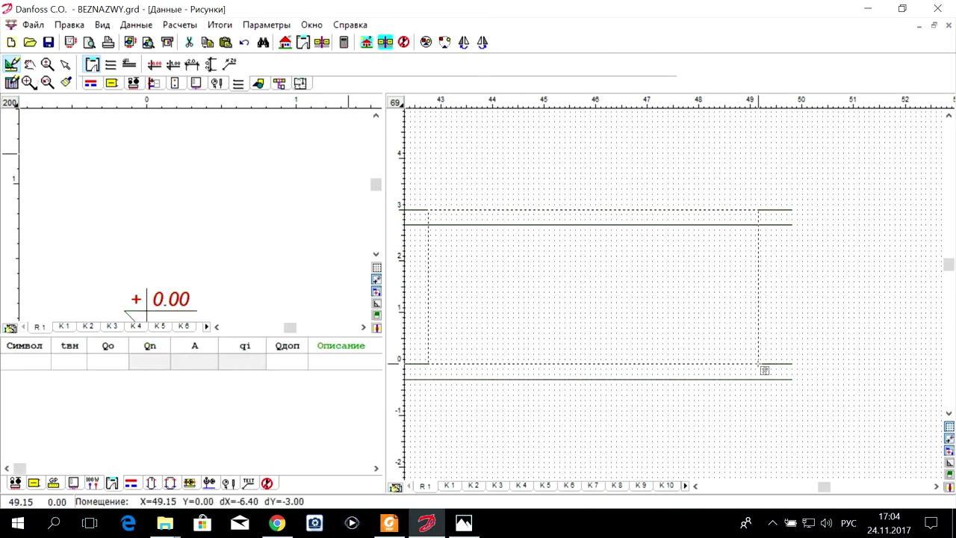
click(758, 364)
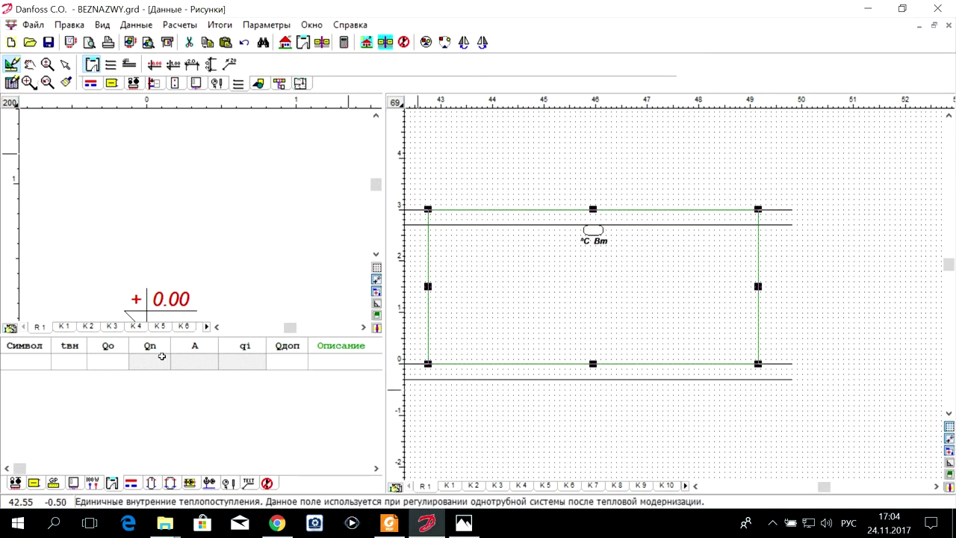
click(65, 64)
Set the room's symbol to 101, air temperature tвн to 21 °C, heat demand Qо to 1000 W and Qдоп to 0
click(25, 361)
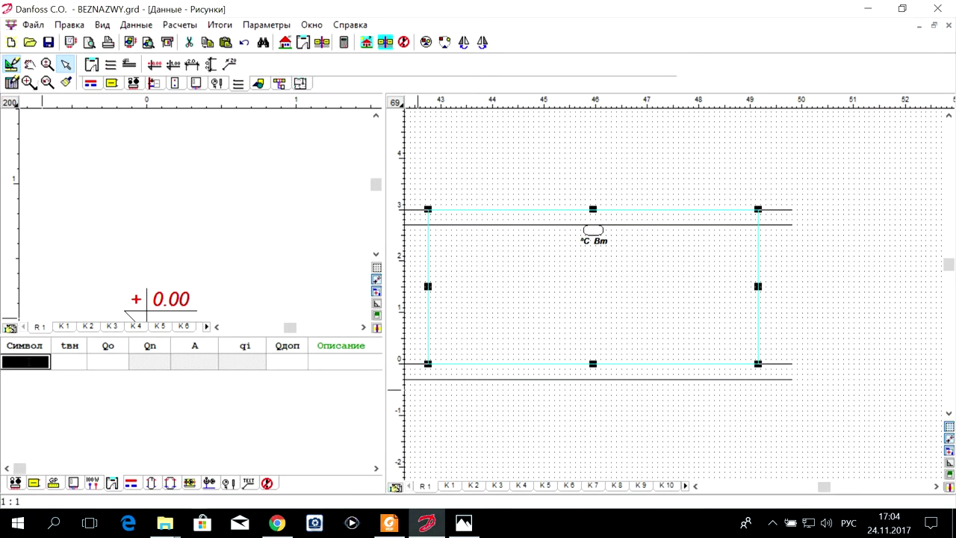
text(101)
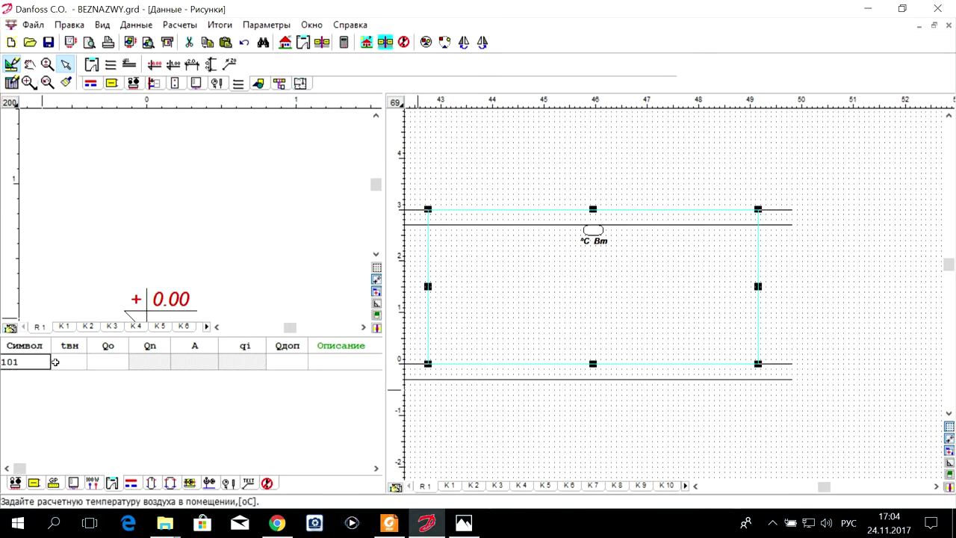
click(81, 361)
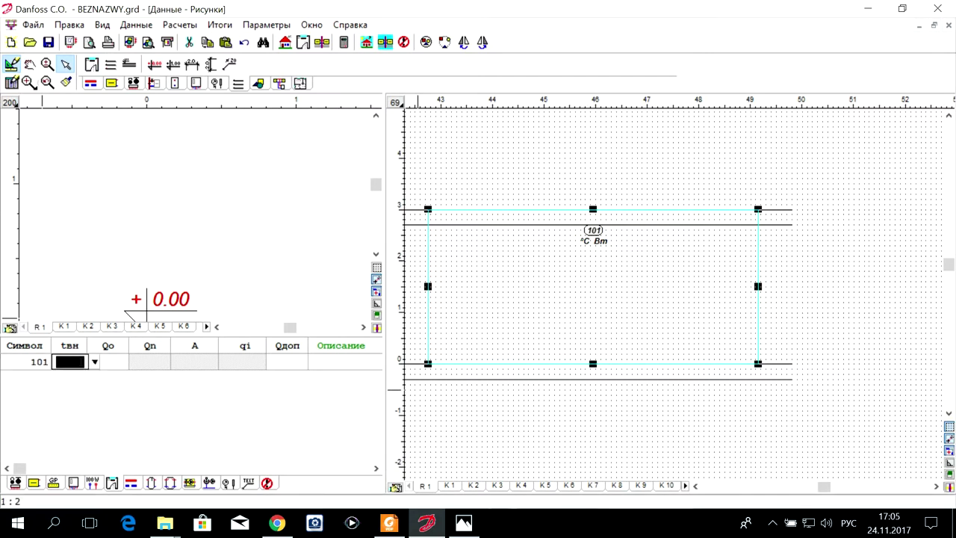
text(21)
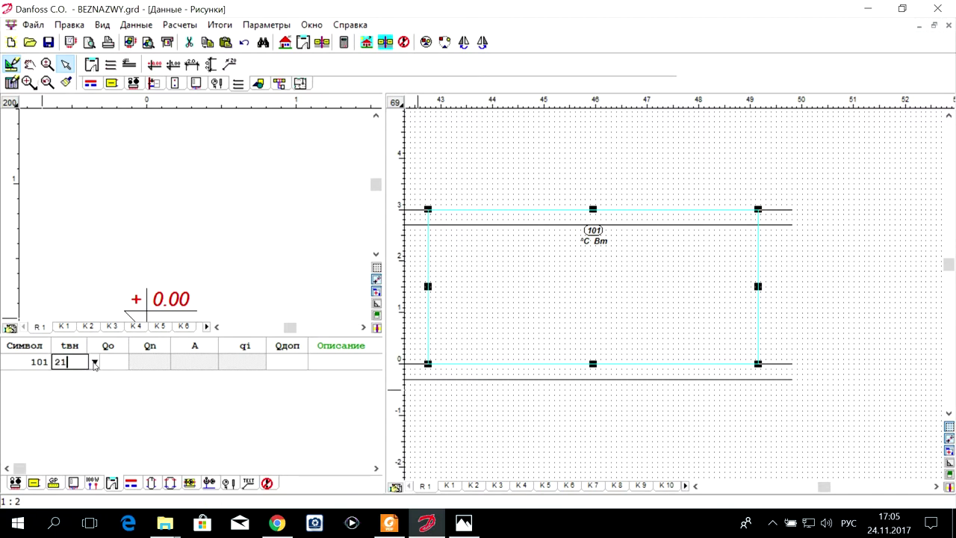
click(111, 361)
text(1000)
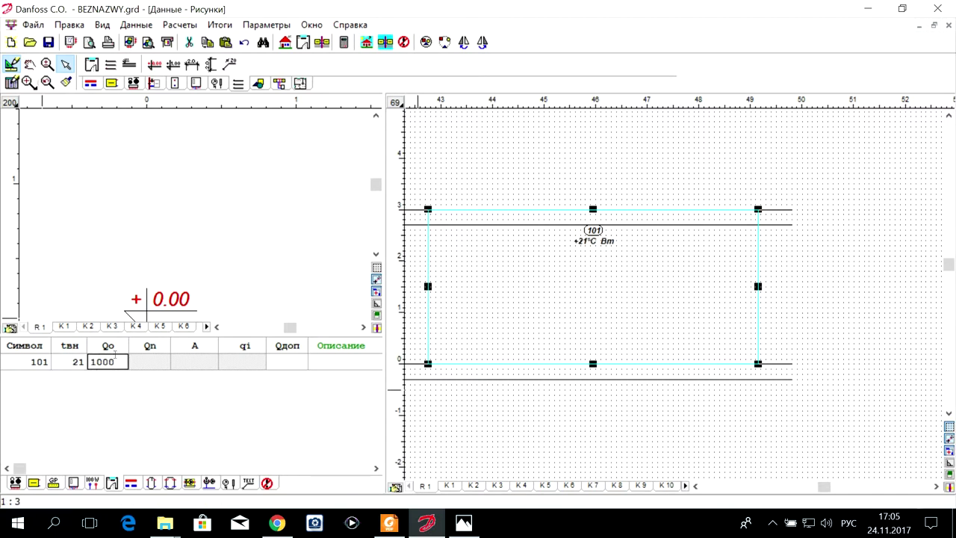
click(300, 359)
text(0)
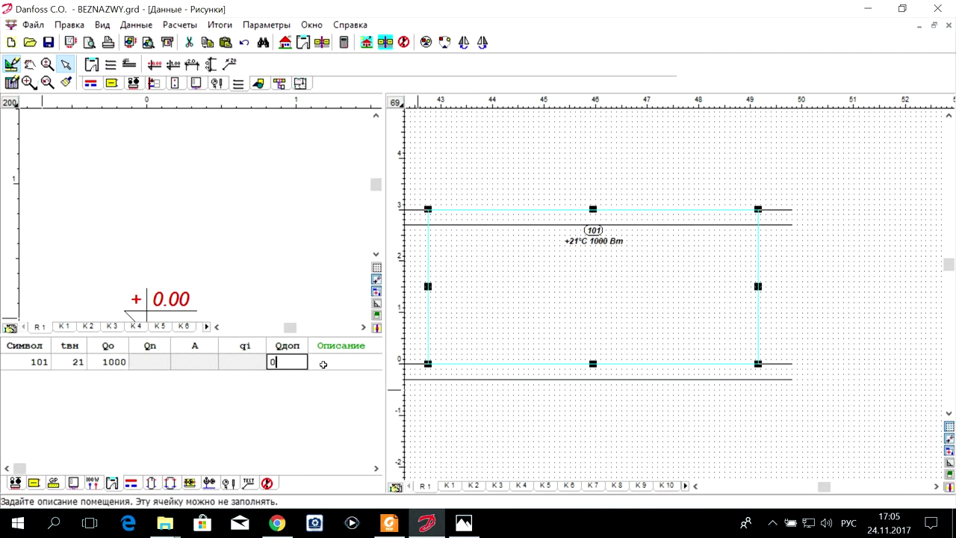
click(323, 363)
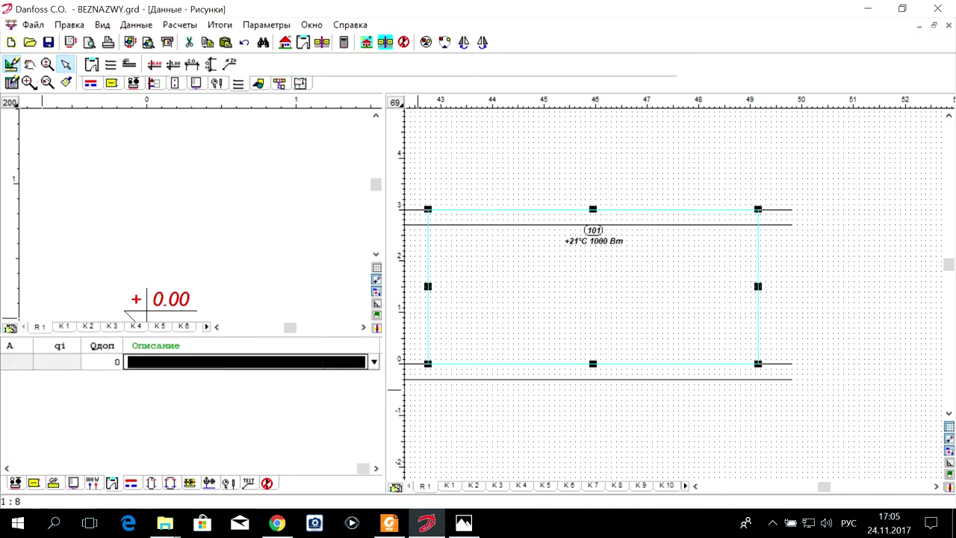
click(374, 362)
right_click(374, 362)
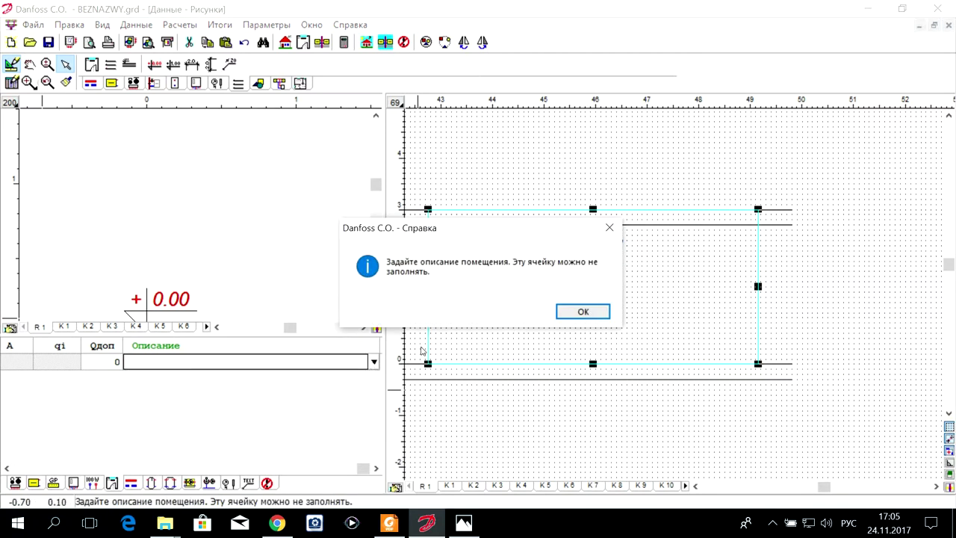
key(F1)
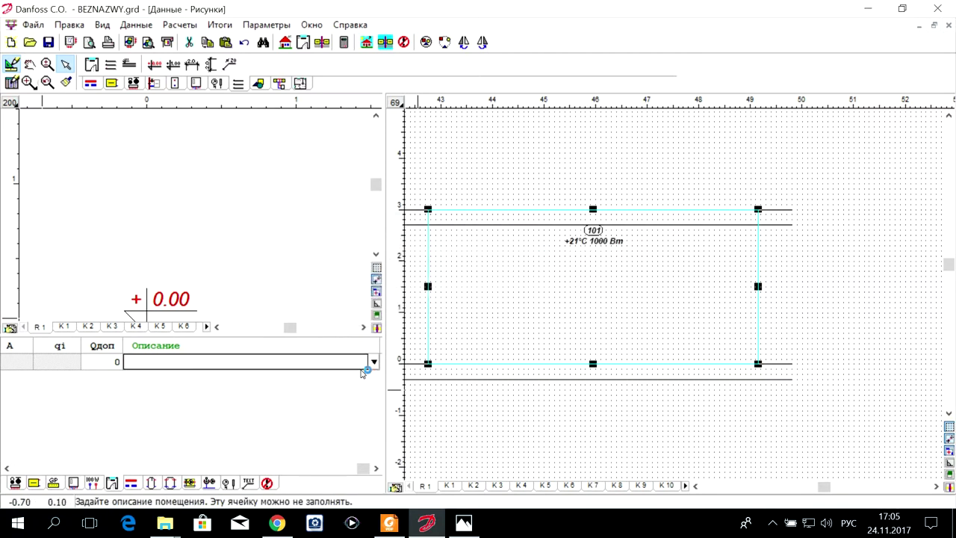
click(641, 112)
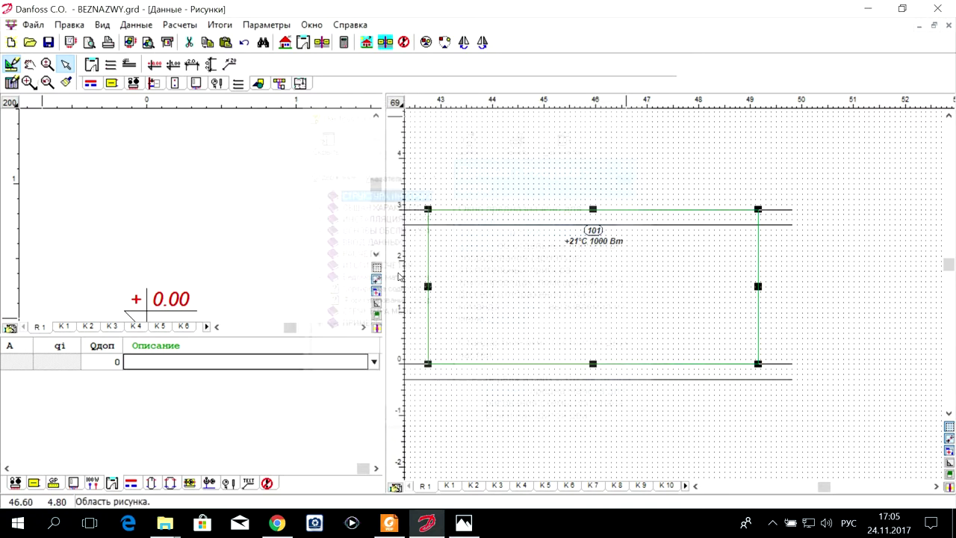
right_click(375, 365)
click(561, 312)
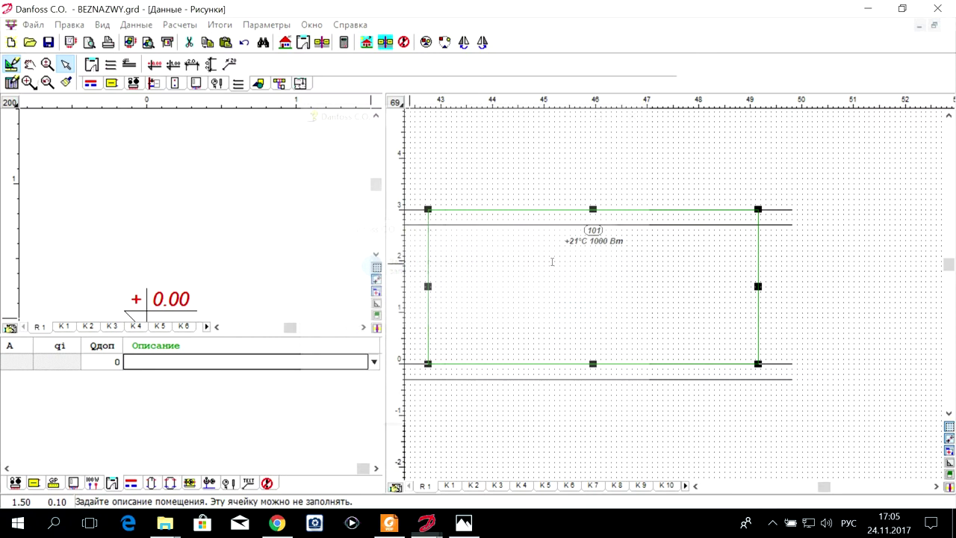
click(641, 113)
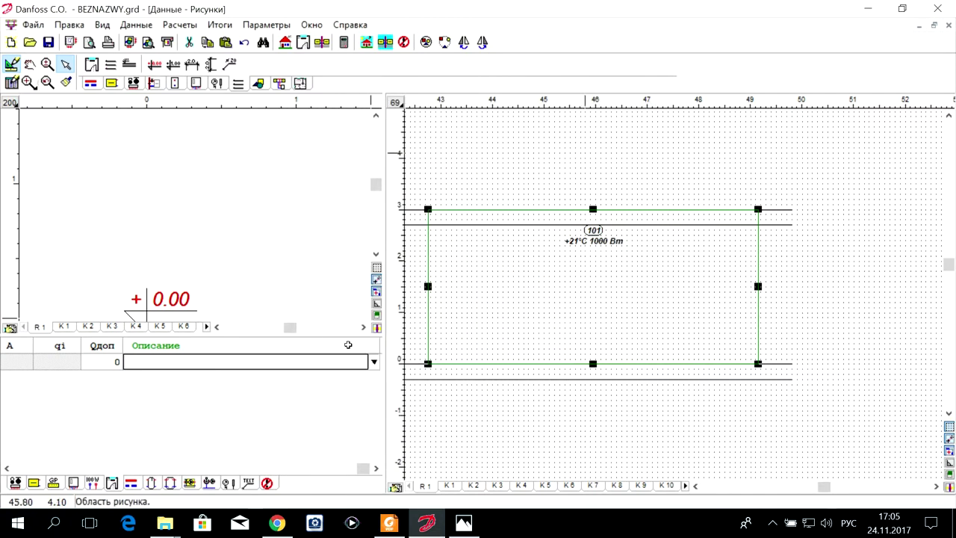
Set the description of room 101 to the predefined option Комната and deselect the room
click(292, 362)
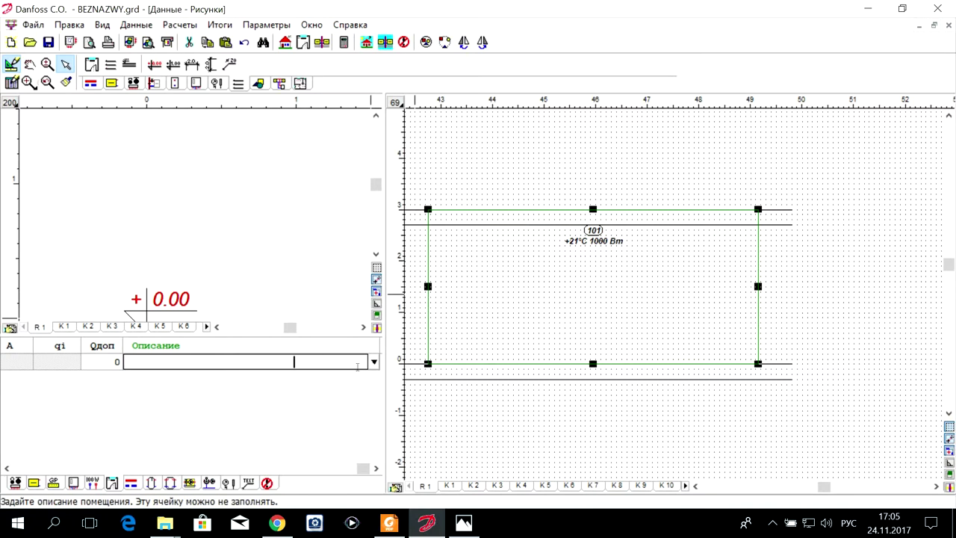
click(372, 362)
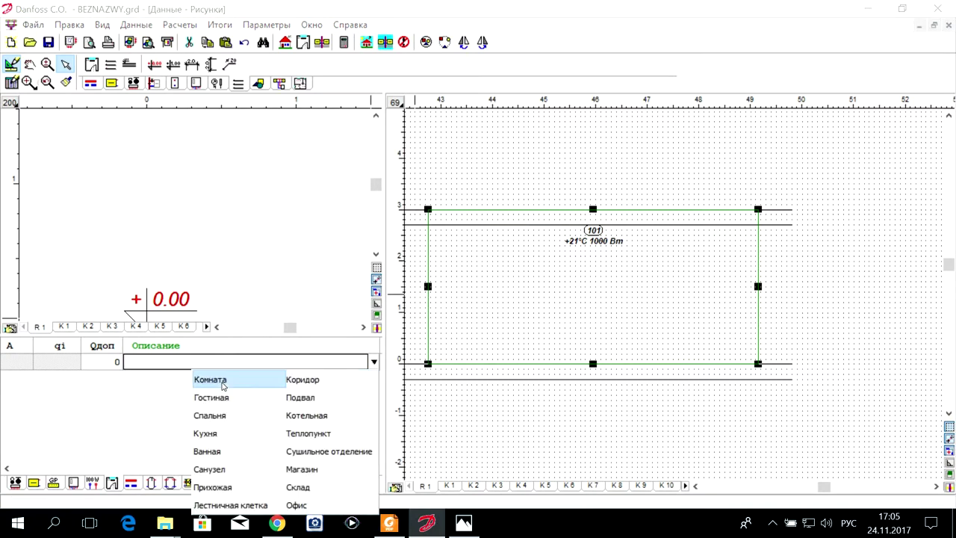
click(221, 380)
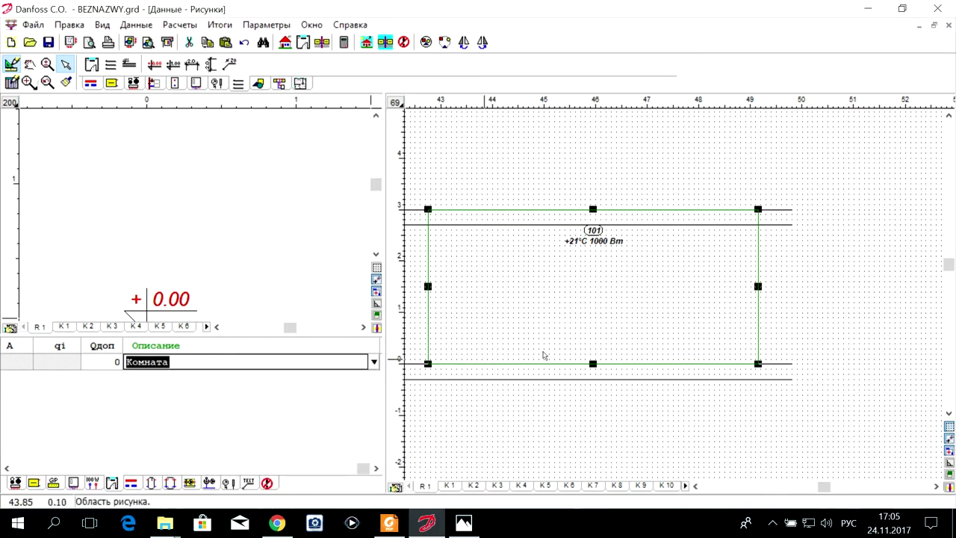
click(593, 336)
scroll(643, 284, up, 4)
scroll(687, 260, down, 1)
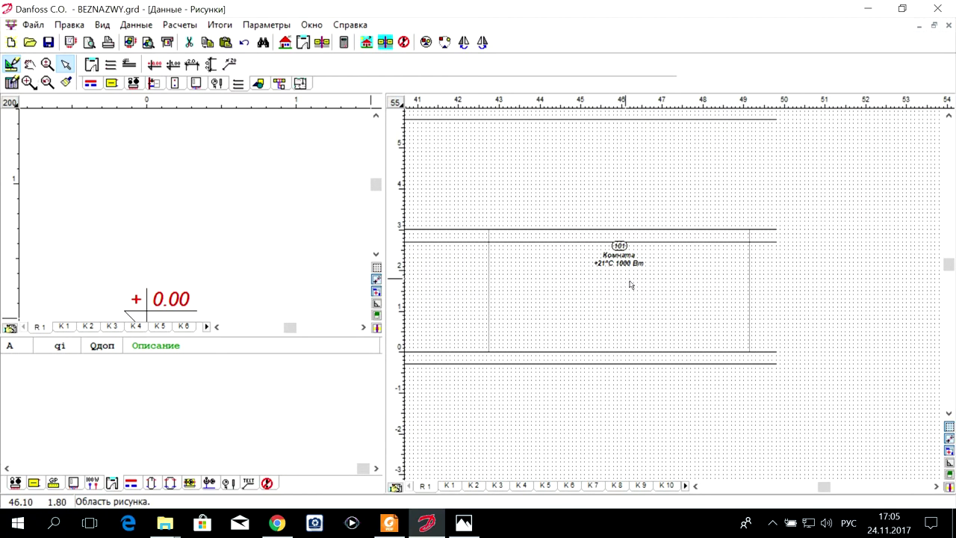
scroll(570, 306, down, 2)
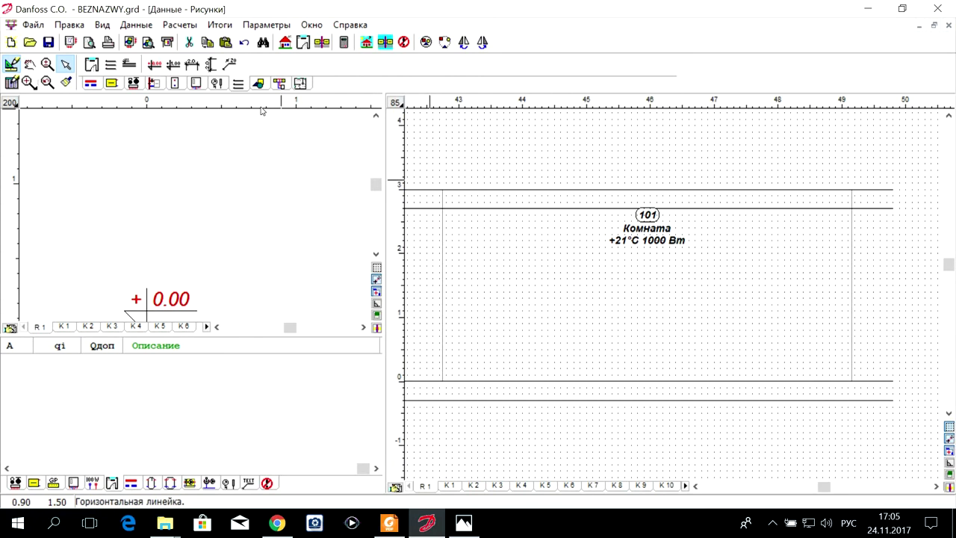
Open a blank construction definition for a new underfloor heating device from the list of underfloor heater constructions
click(110, 83)
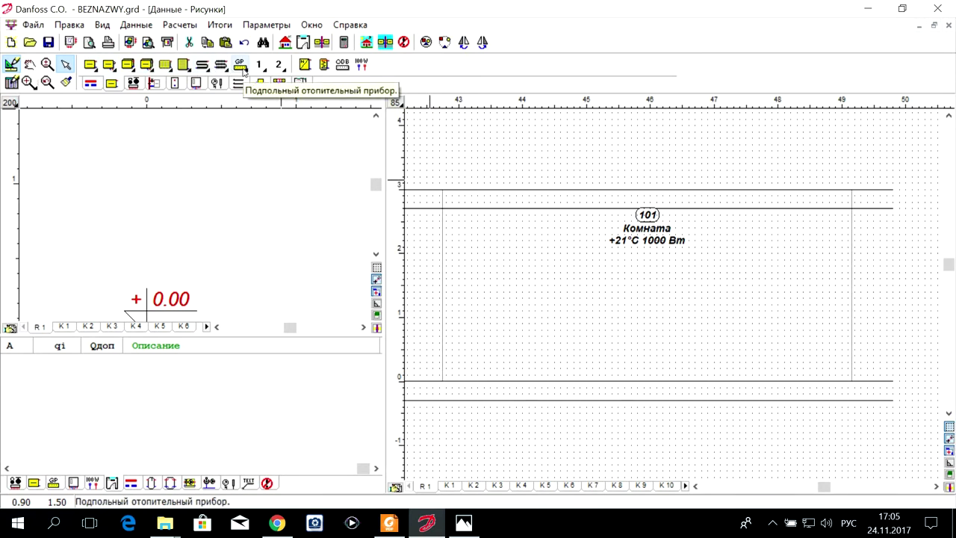
click(243, 71)
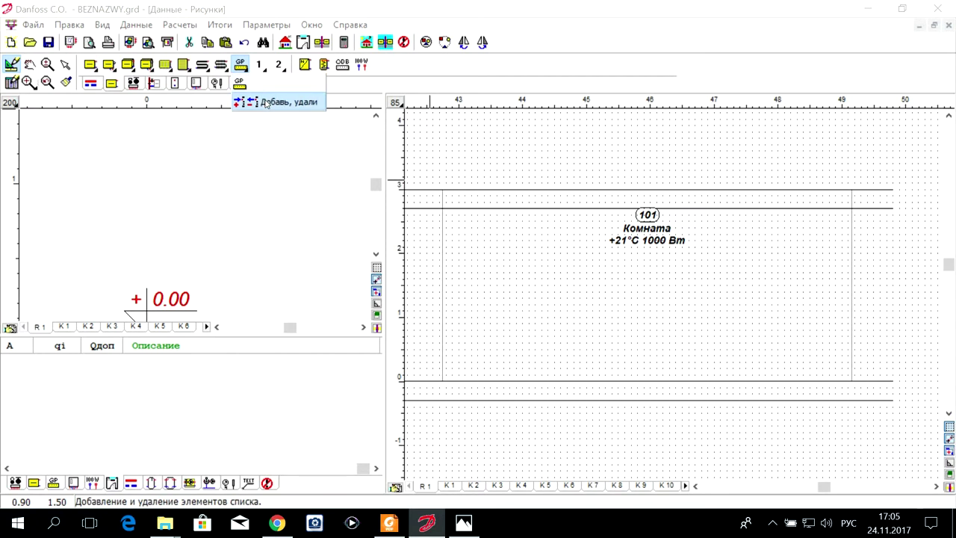
click(263, 102)
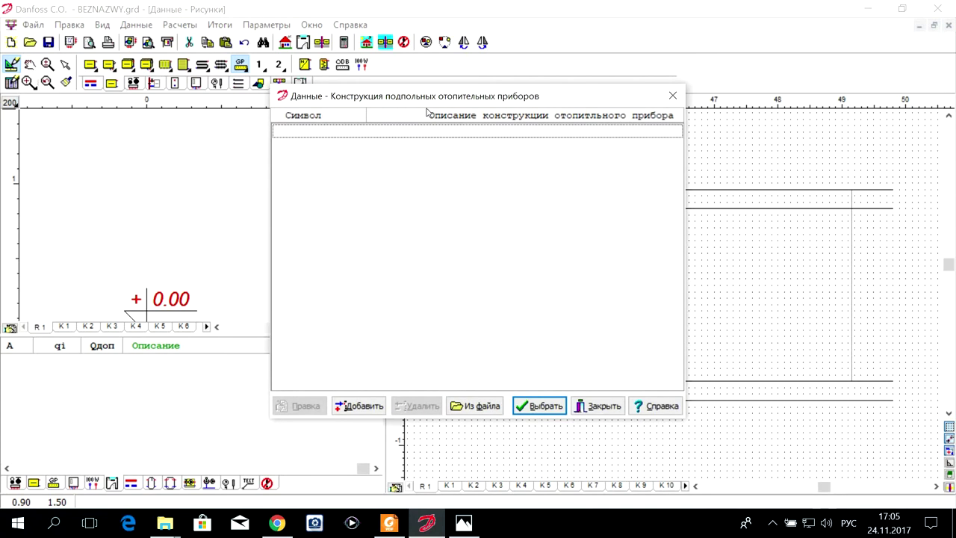
drag(502, 95, 504, 90)
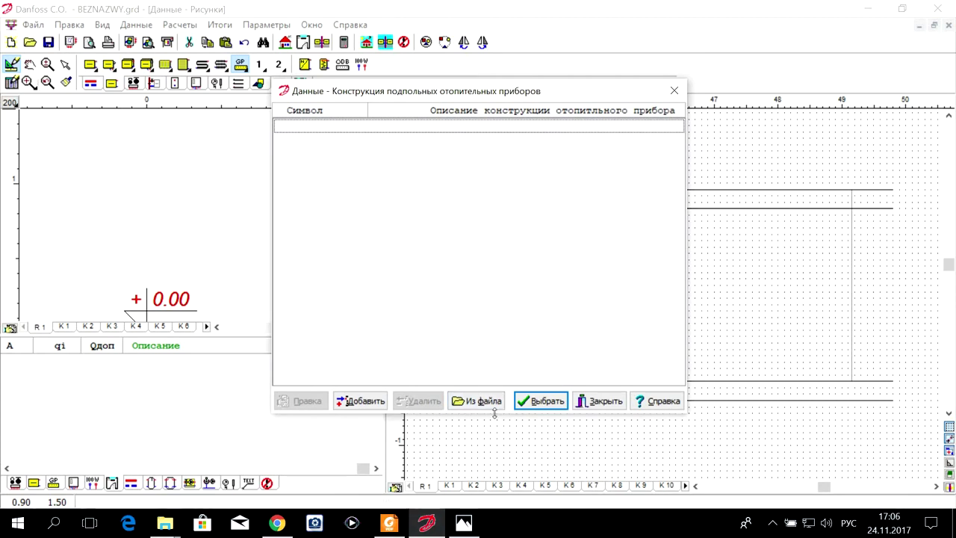
click(474, 403)
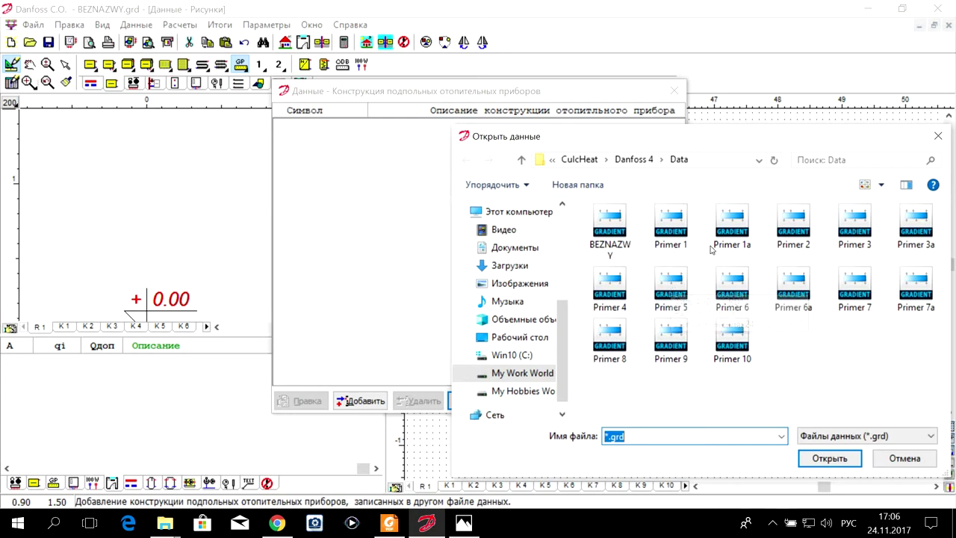
click(903, 457)
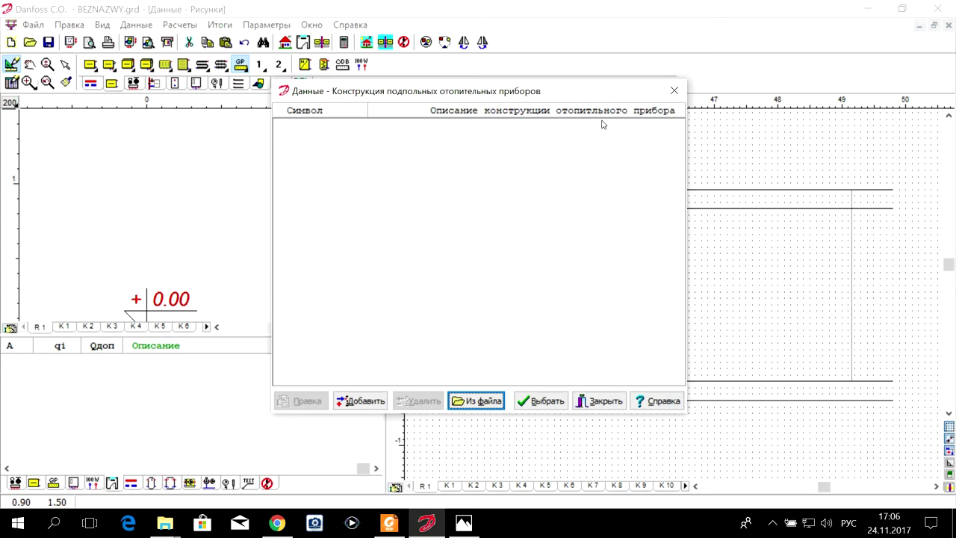
click(350, 402)
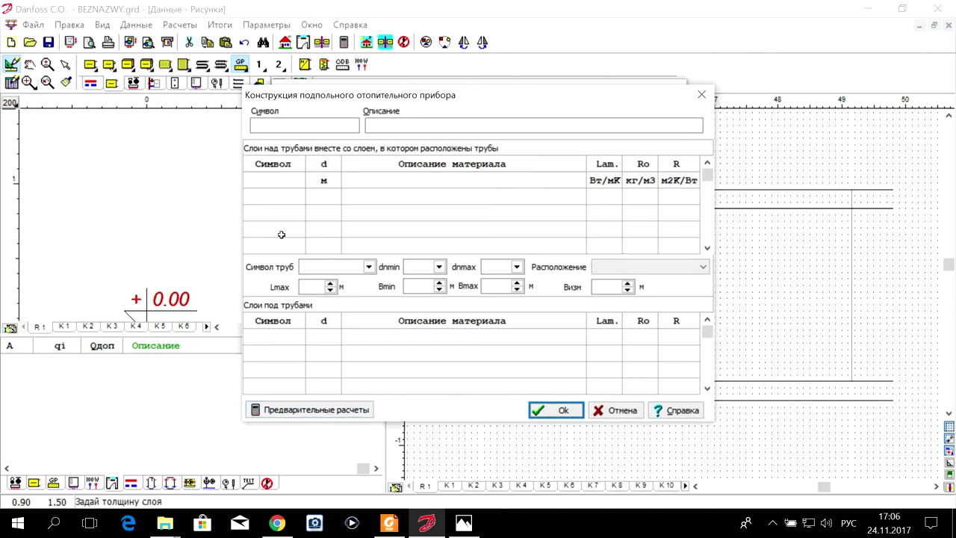
Set the symbol of the new underfloor heating construction to GP-PLITKA
click(282, 127)
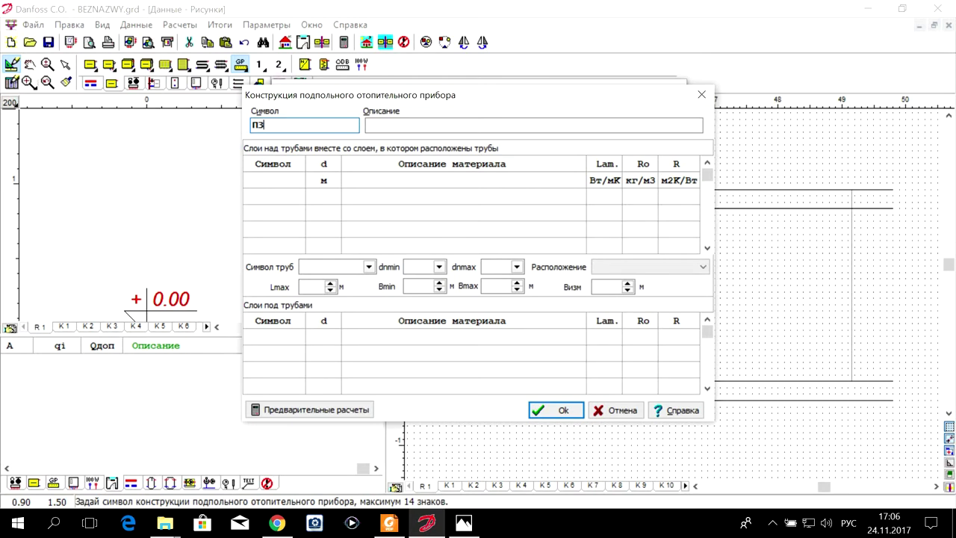
key(alt+shift)
click(390, 125)
click(389, 125)
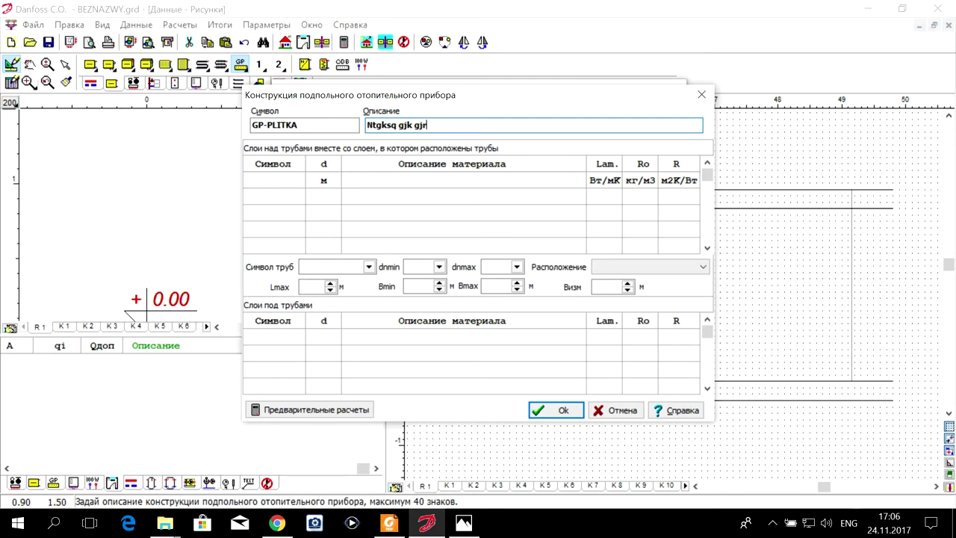
text(nbt gkb)
key(BackSpace)
key(BackSpace)
key(BackSpace)
key(BackSpace)
key(BackSpace)
key(BackSpace)
key(BackSpace)
key(BackSpace)
key(BackSpace)
key(BackSpace)
key(BackSpace)
key(BackSpace)
key(BackSpace)
key(BackSpace)
key(BackSpace)
key(BackSpace)
key(BackSpace)
key(BackSpace)
key(BackSpace)
key(BackSpace)
Enter "Теплый пол покрытие плитка" as the construction's description
key(alt+shift)
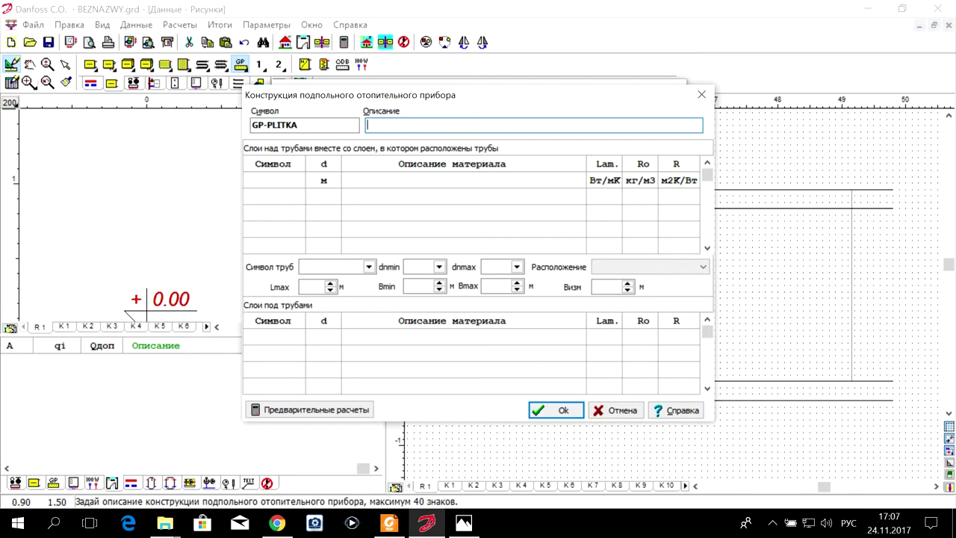
text(Теплый)
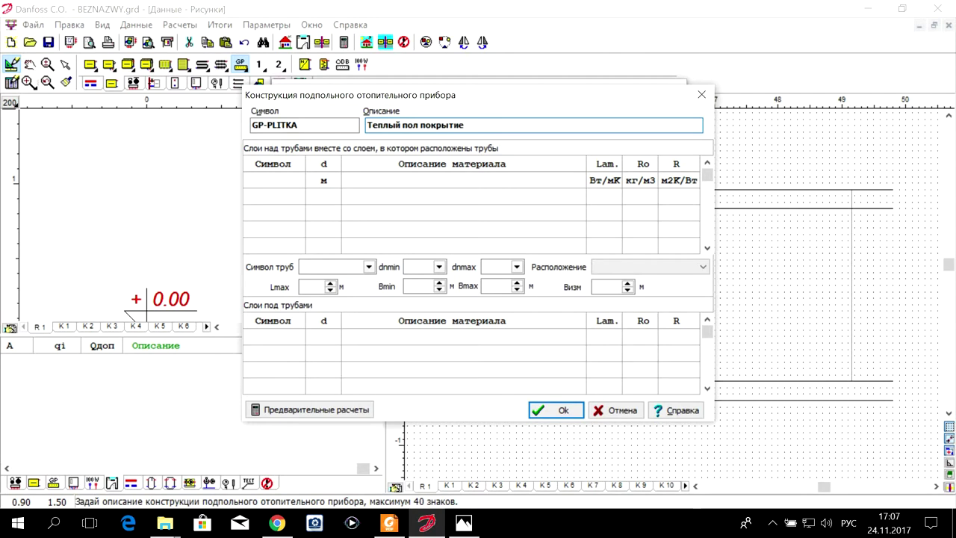
text(пол покрытие плитка)
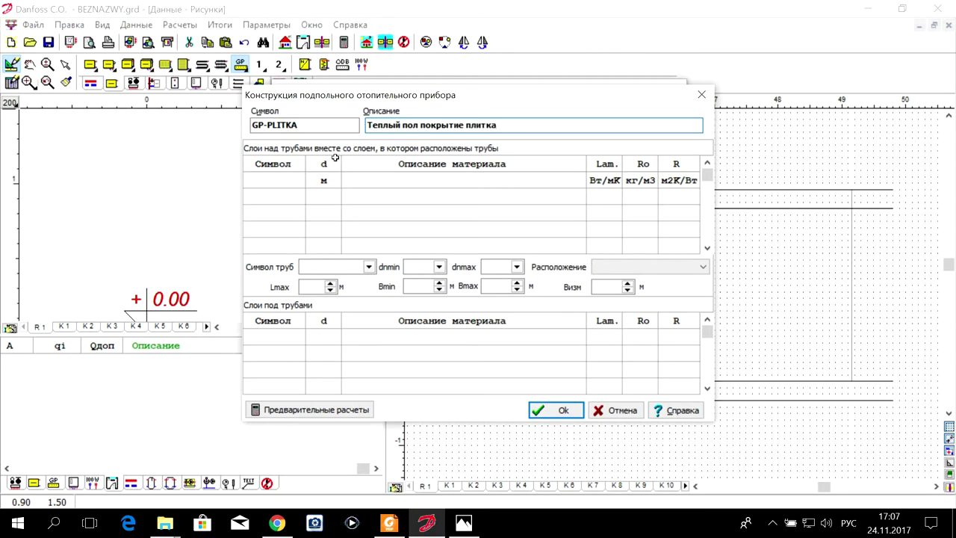
Choose КЕРАМИКА (ceramic facing tile) from the material catalogue as the first layer above the pipes
click(305, 195)
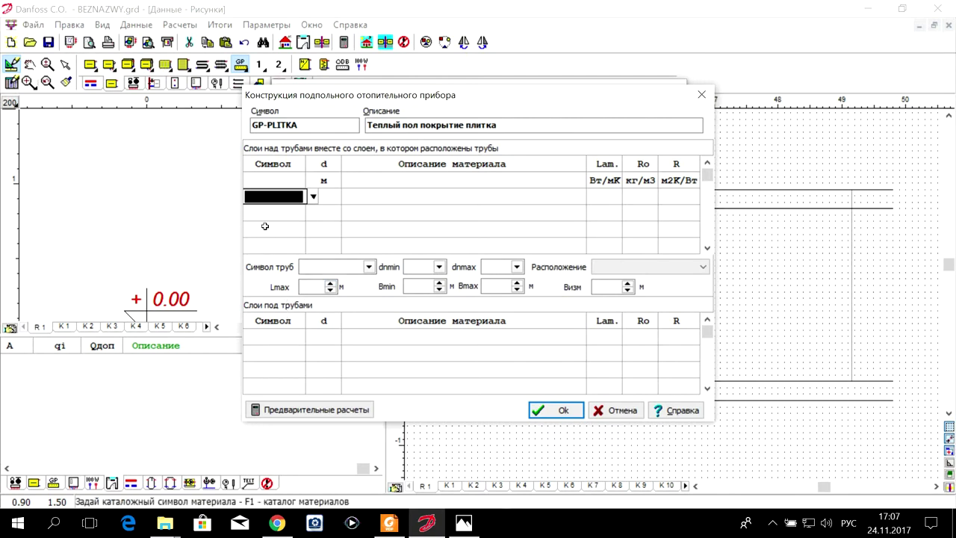
click(314, 196)
click(306, 231)
click(313, 196)
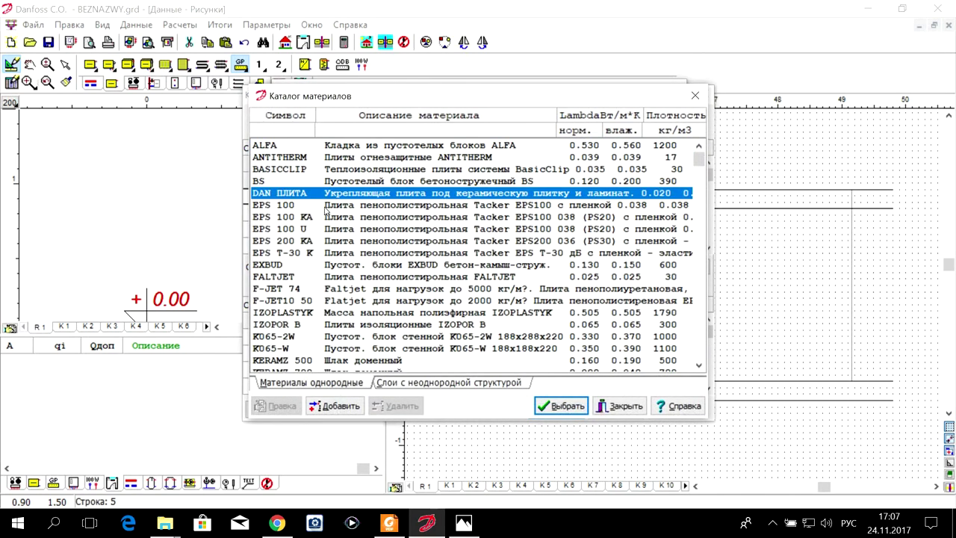
scroll(325, 211, down, 20)
scroll(325, 211, down, 20)
scroll(325, 211, down, 20)
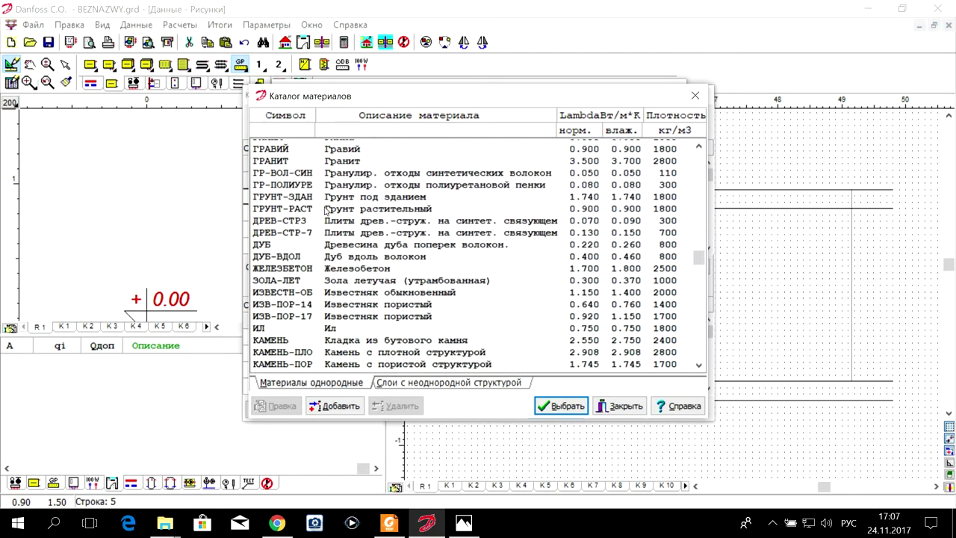
scroll(326, 211, down, 2)
scroll(372, 226, down, 2)
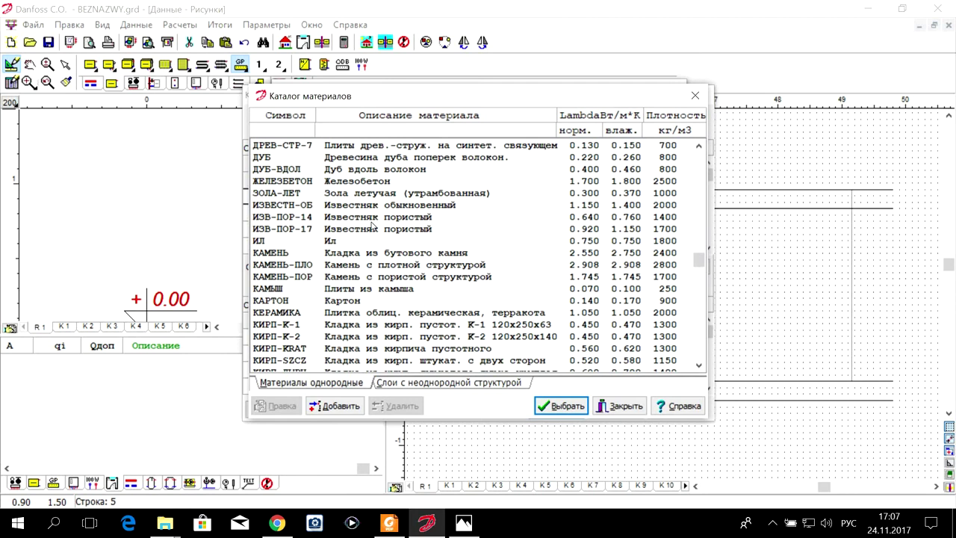
scroll(372, 226, down, 2)
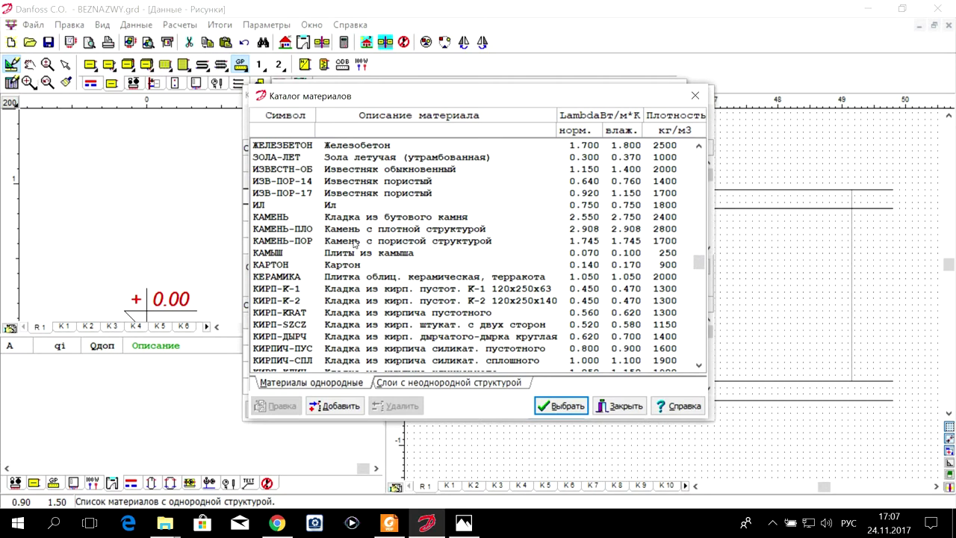
scroll(355, 243, down, 2)
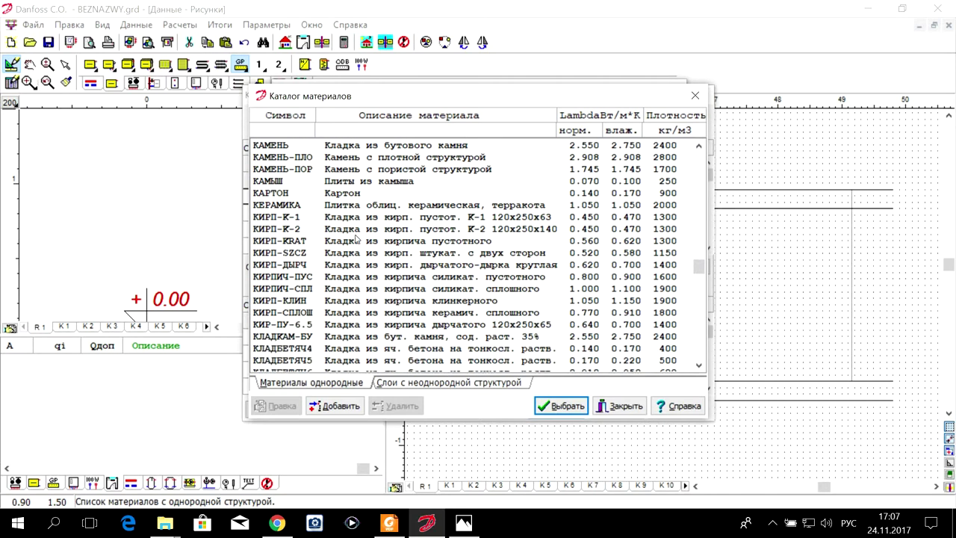
click(379, 208)
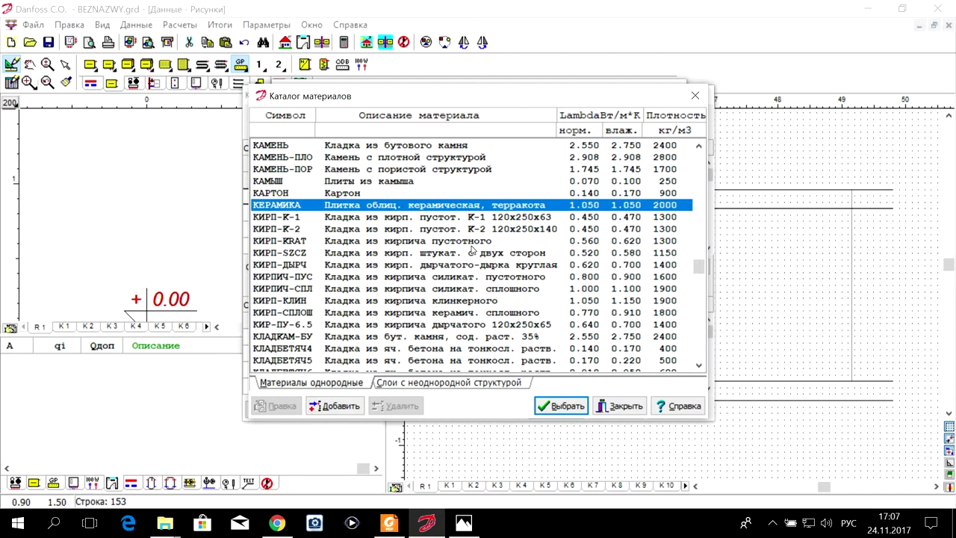
click(344, 413)
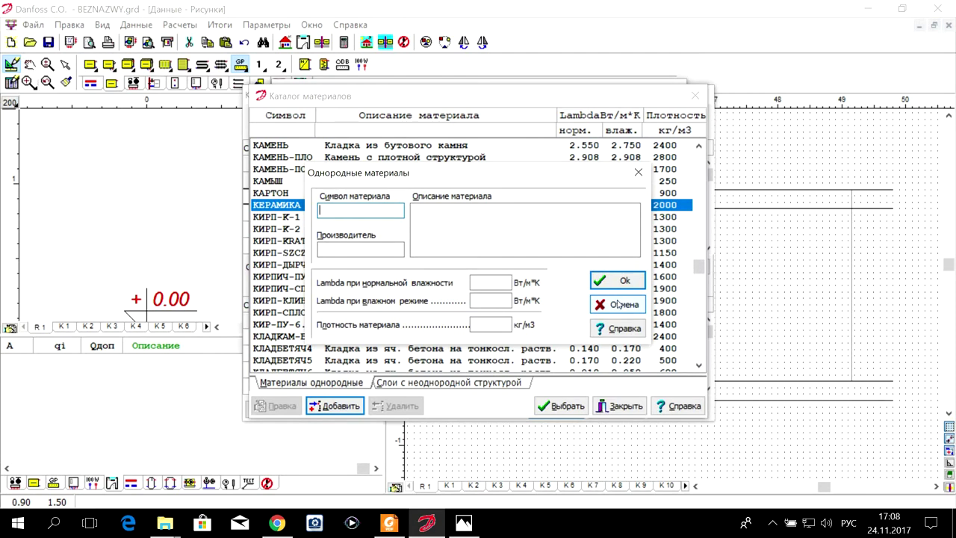
click(619, 304)
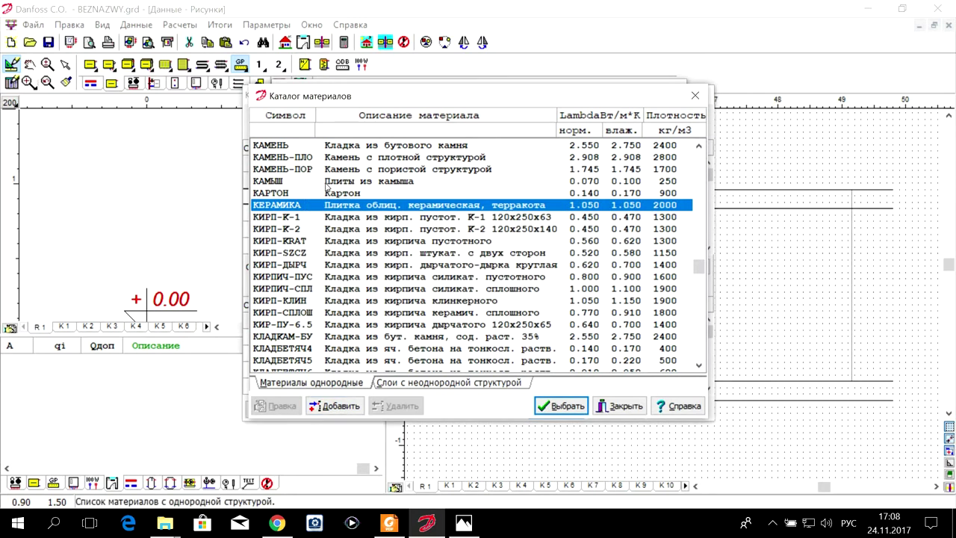
click(557, 405)
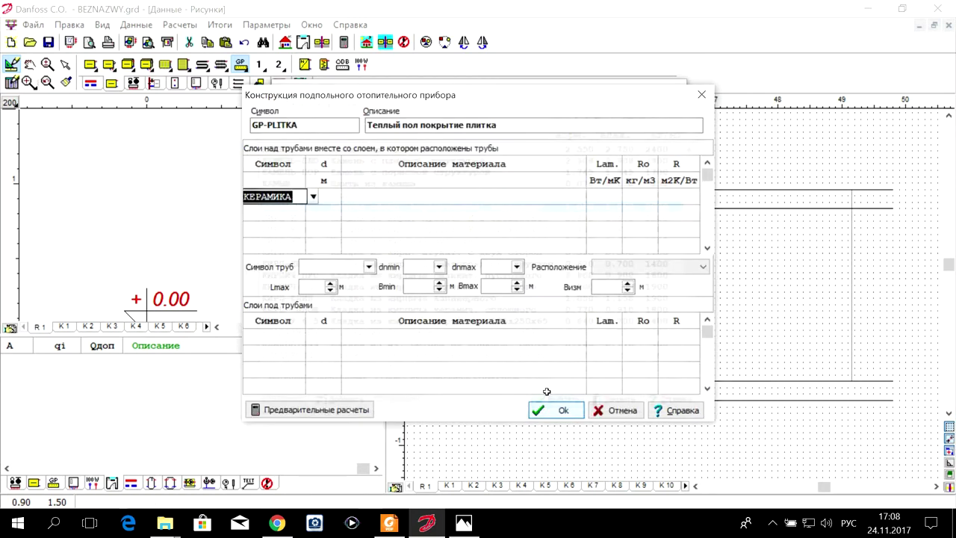
Set the thickness d of the КЕРАМИКА layer to 0.005 m
click(327, 200)
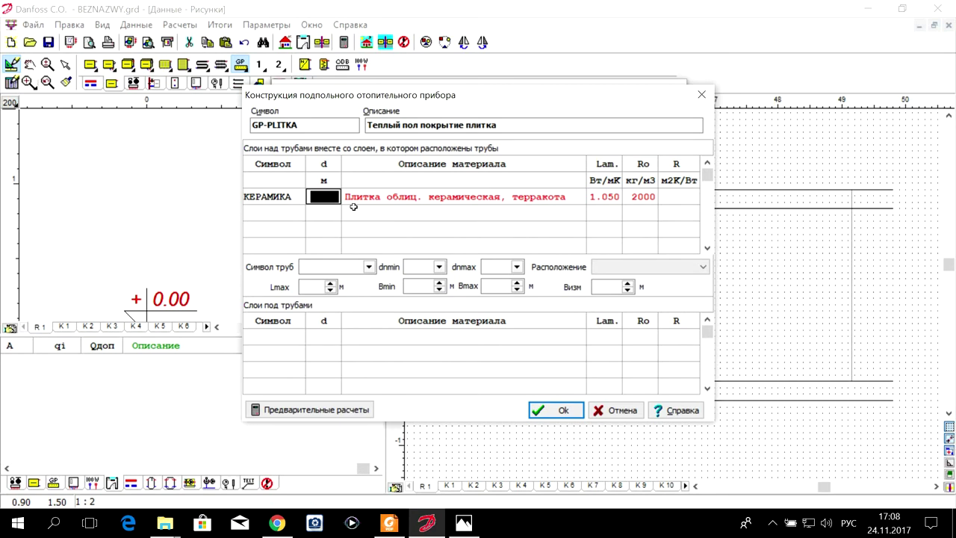
text(0,00)
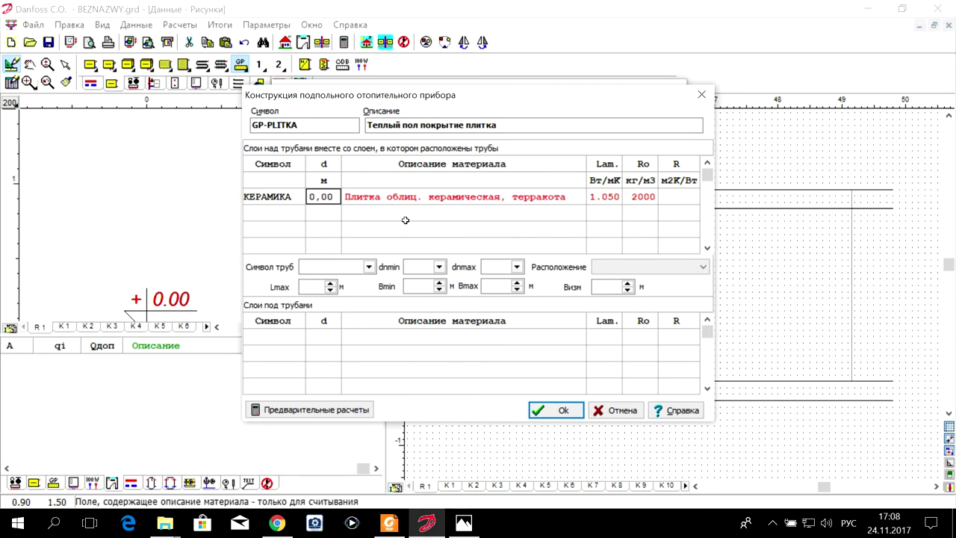
text(5)
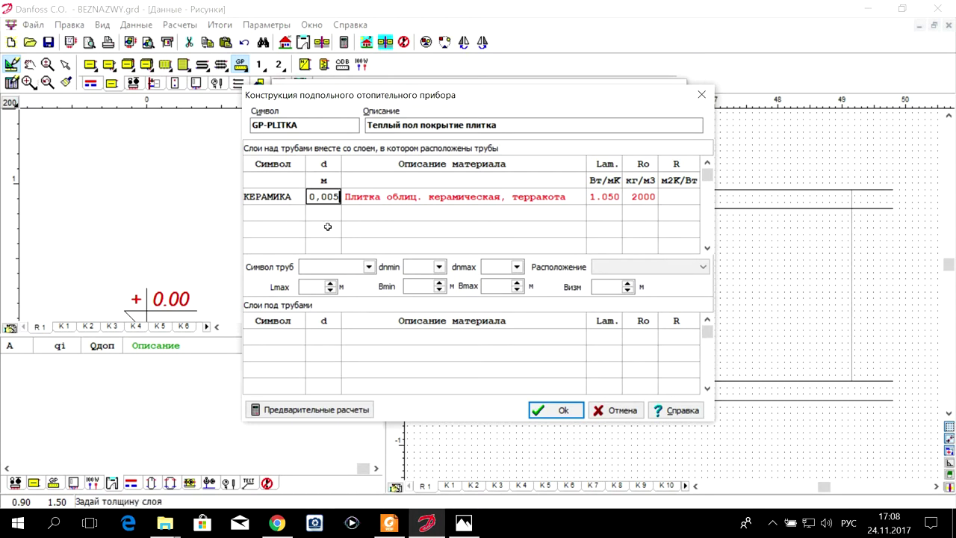
key(Return)
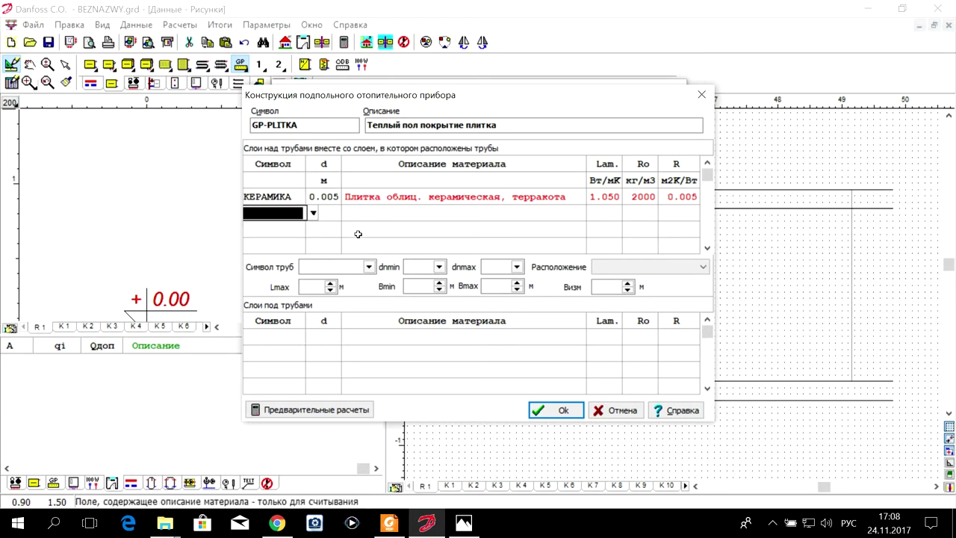
Choose БЕТОН-1900 (heavy concrete) from the material catalogue as the second layer above the pipes
click(312, 214)
click(313, 214)
scroll(368, 232, down, 3)
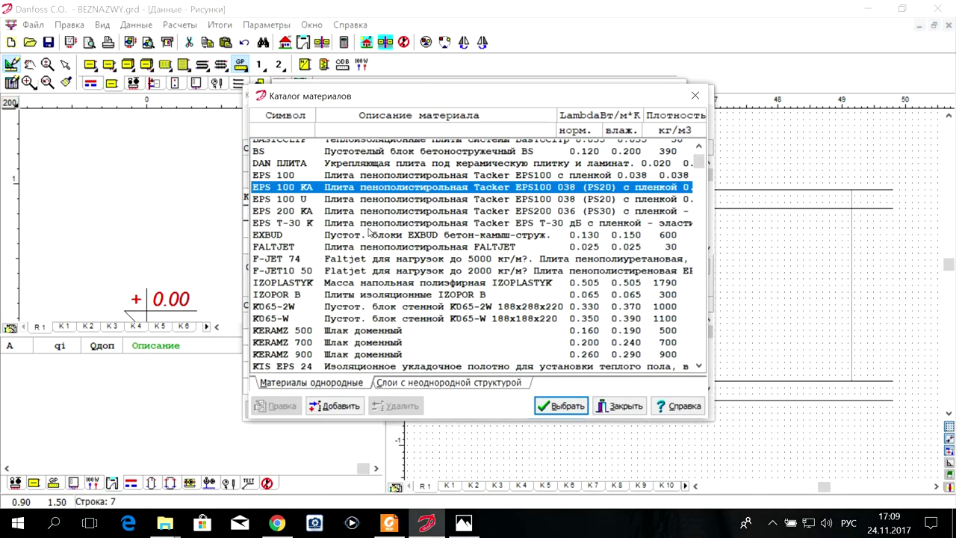
scroll(408, 241, down, 4)
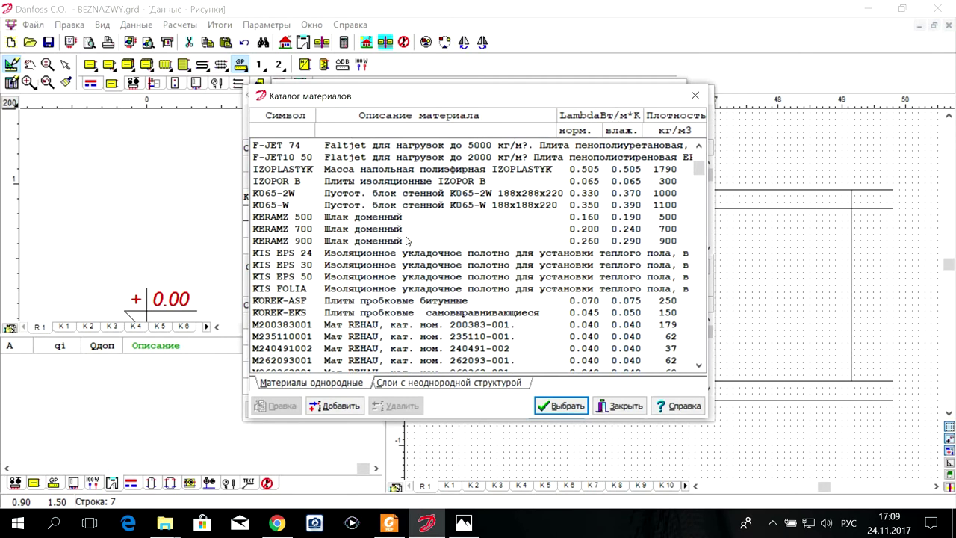
scroll(408, 241, down, 5)
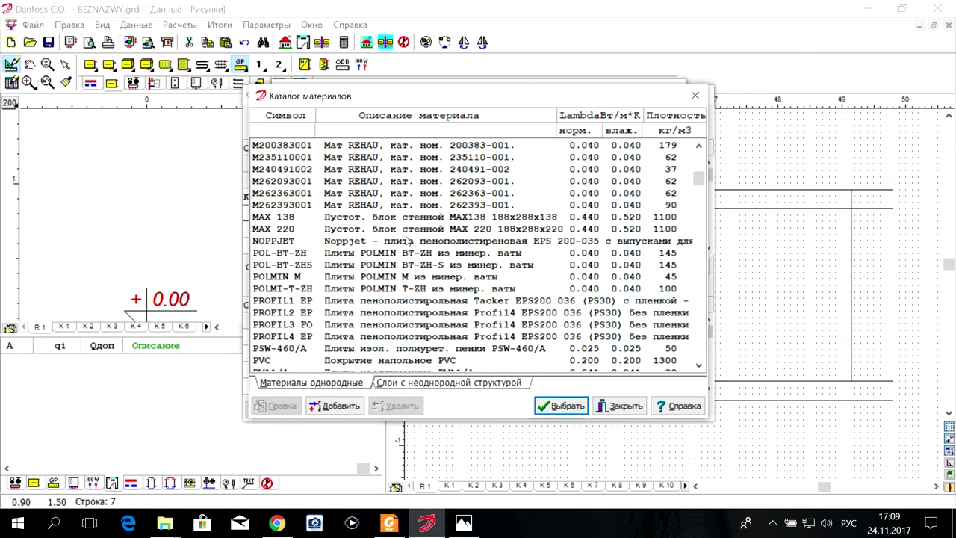
scroll(407, 242, down, 5)
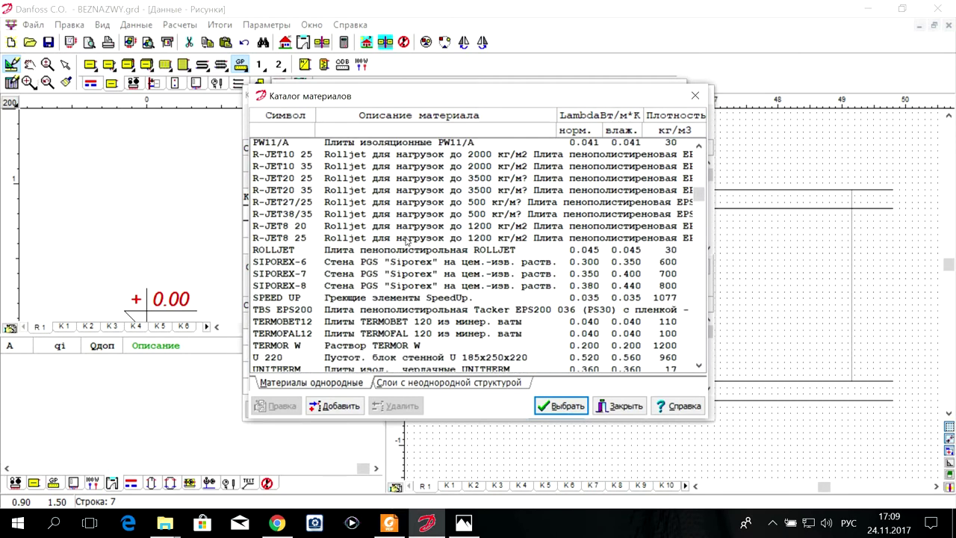
scroll(408, 241, up, 4)
scroll(407, 241, down, 6)
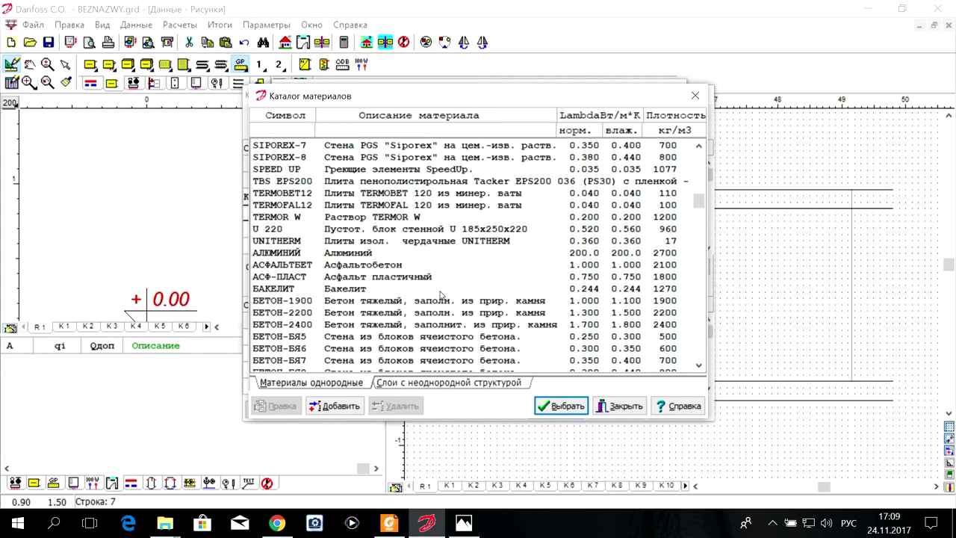
click(495, 303)
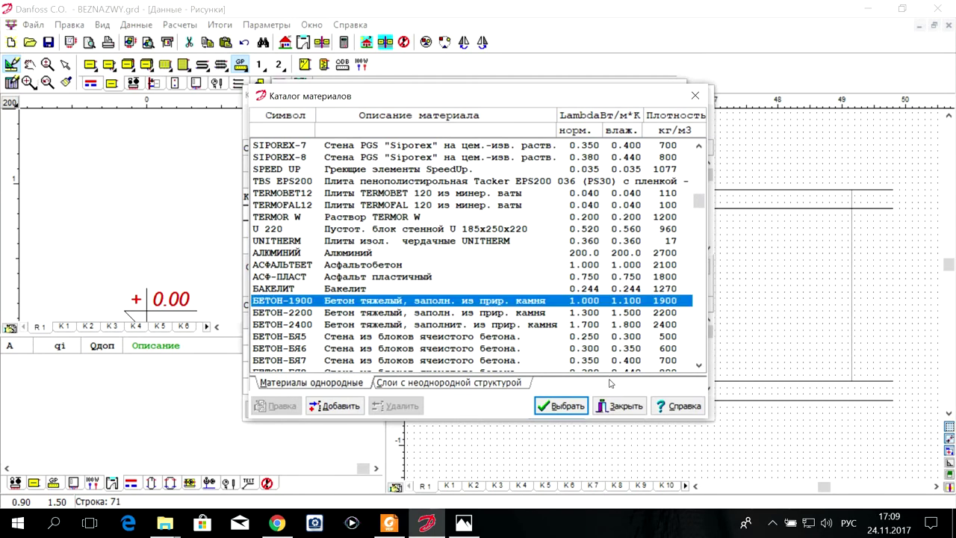
click(569, 406)
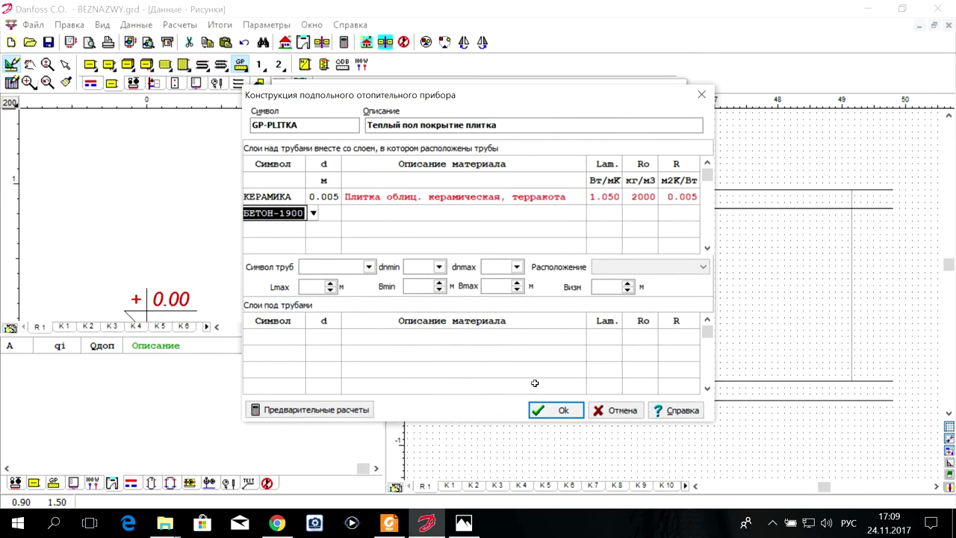
Set the thickness d of the БЕТОН-1900 layer to 0.05 m
click(332, 217)
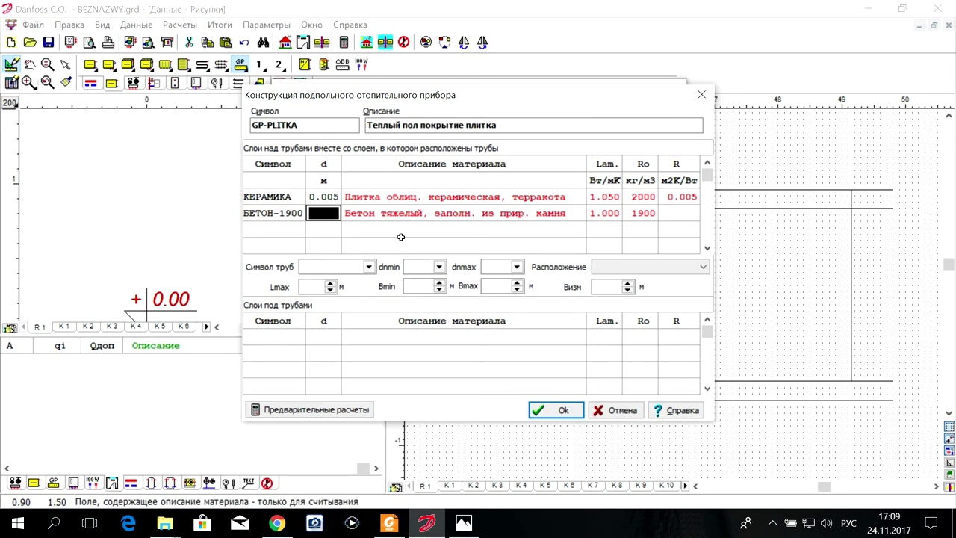
text(0,0)
text(5)
click(401, 237)
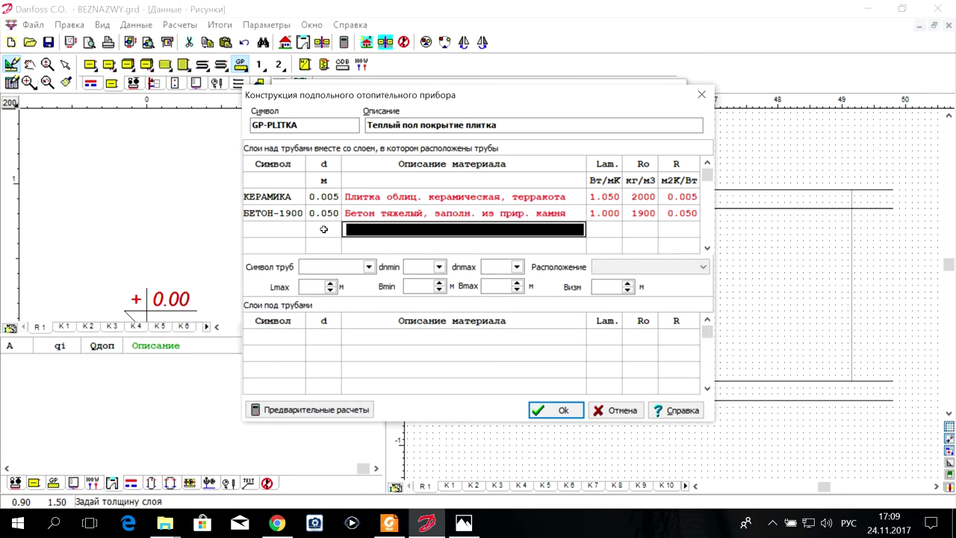
Filter the pipe catalogue by manufacturer REHAU and choose RAUT S as the construction's pipe type
click(369, 267)
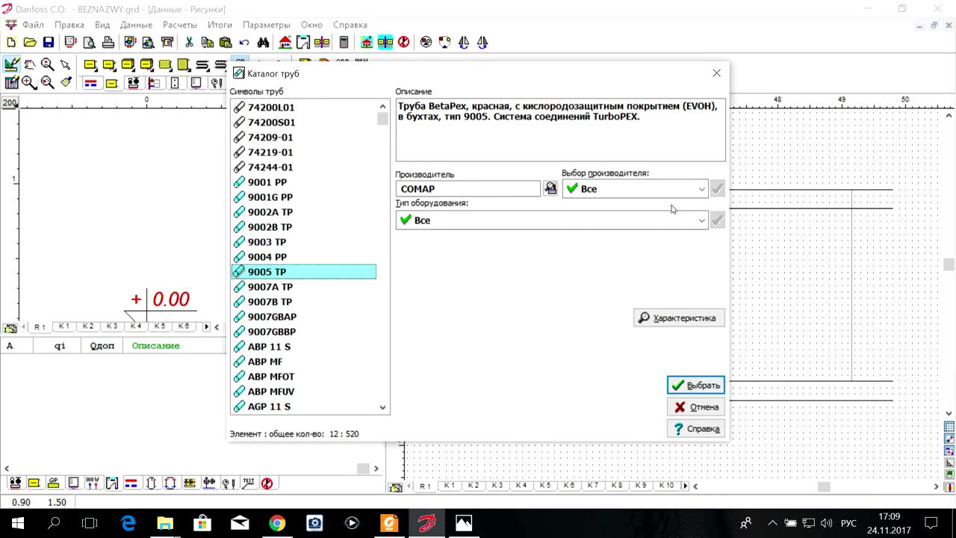
click(702, 189)
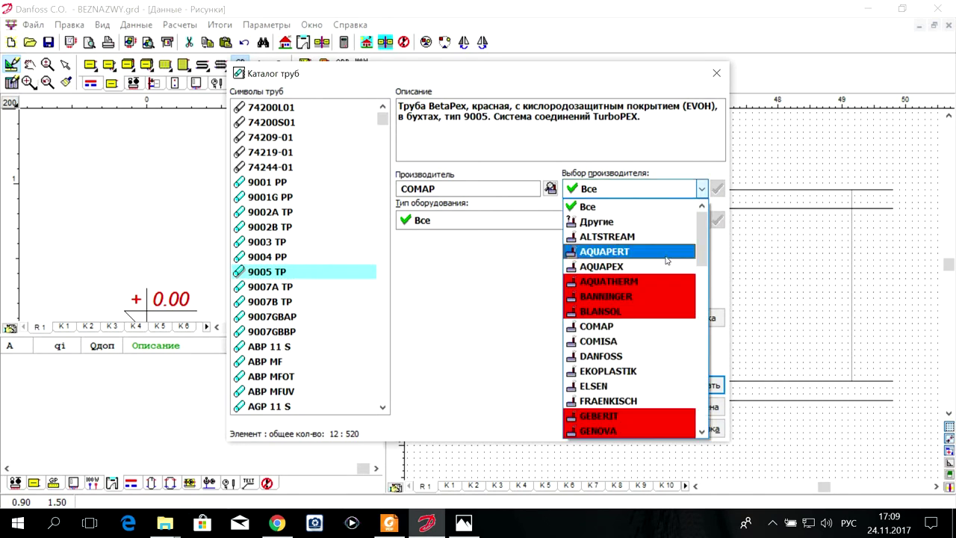
scroll(665, 255, down, 7)
scroll(665, 256, down, 2)
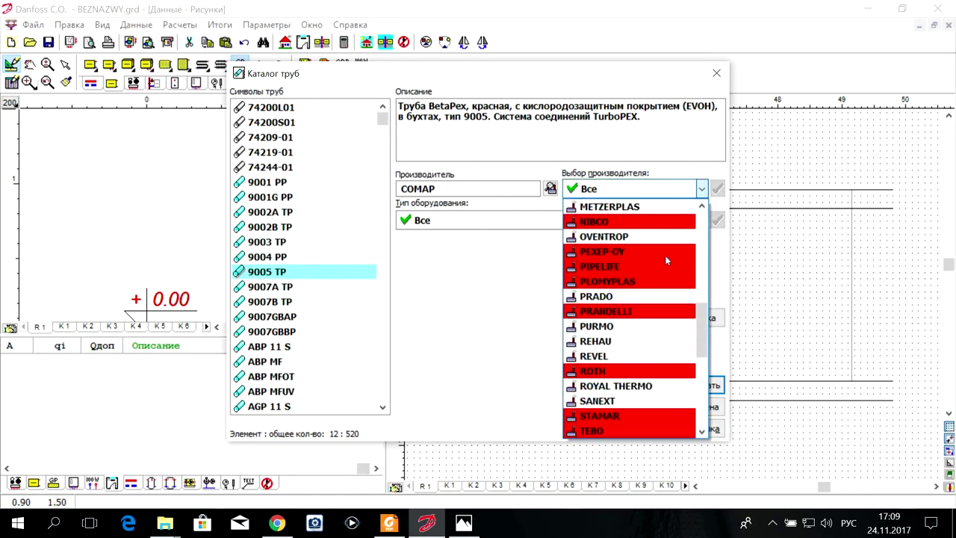
click(612, 341)
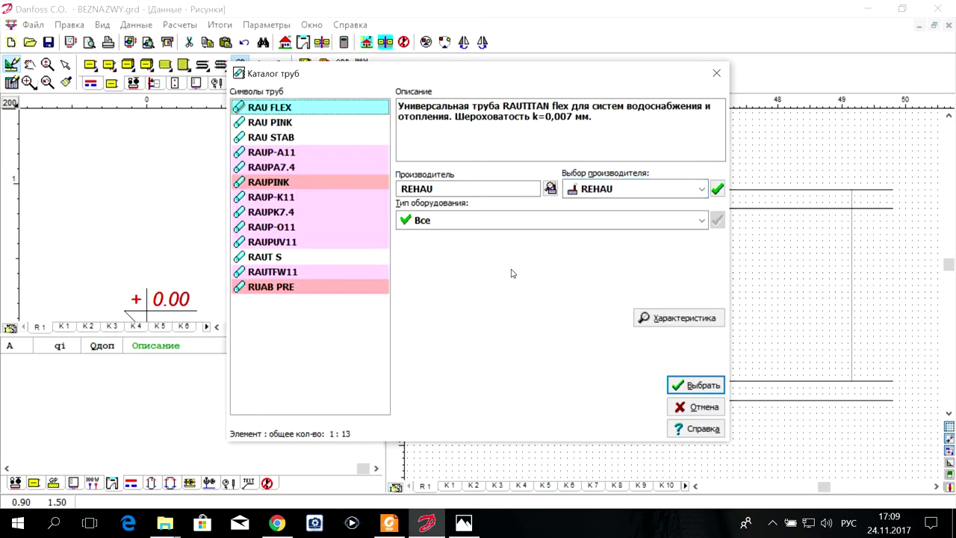
double_click(320, 262)
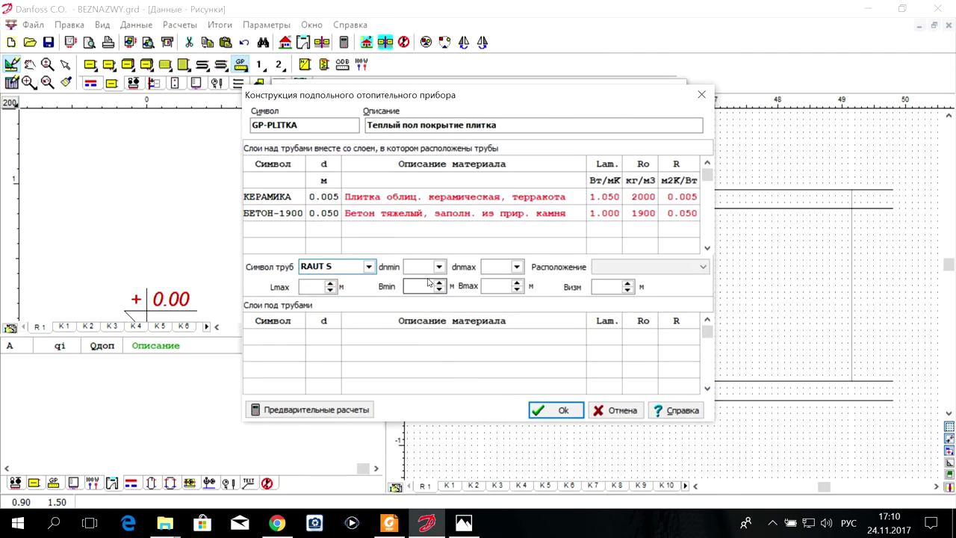
Set the pipe diameter range of the construction to dnmin 10 and dnmax 25
click(419, 269)
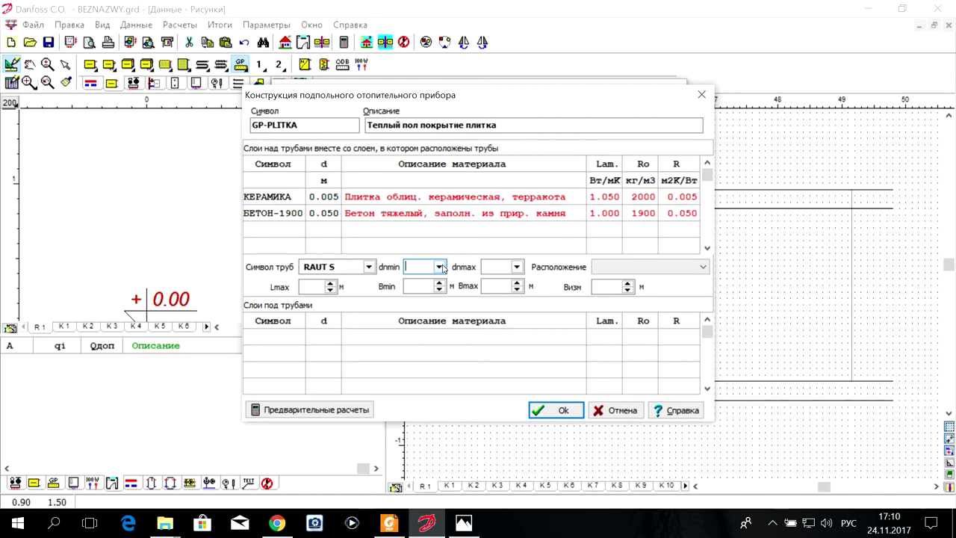
click(439, 267)
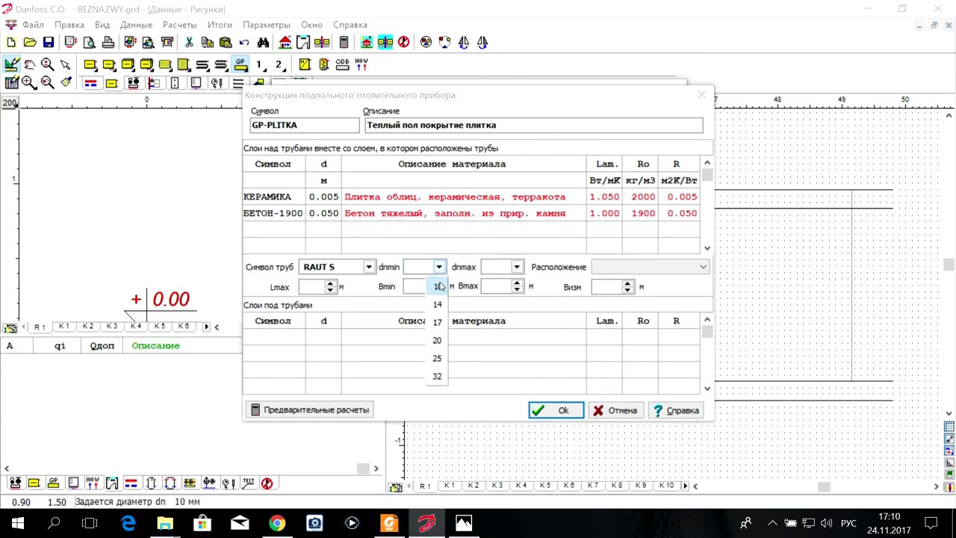
click(439, 286)
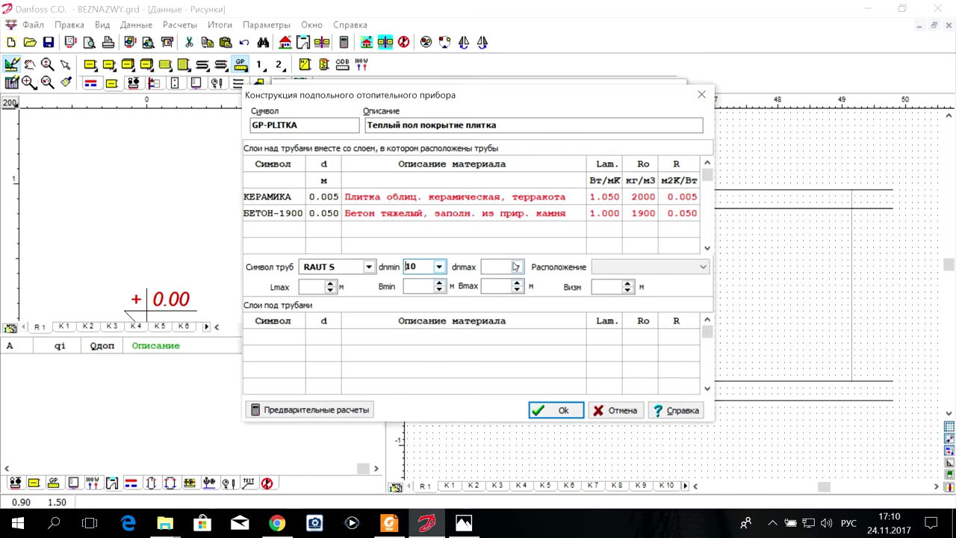
click(515, 267)
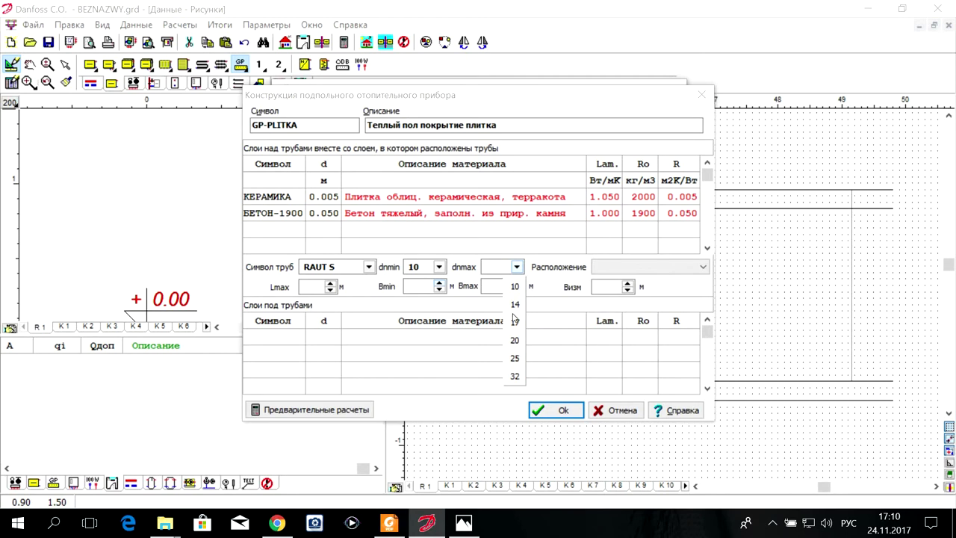
click(515, 358)
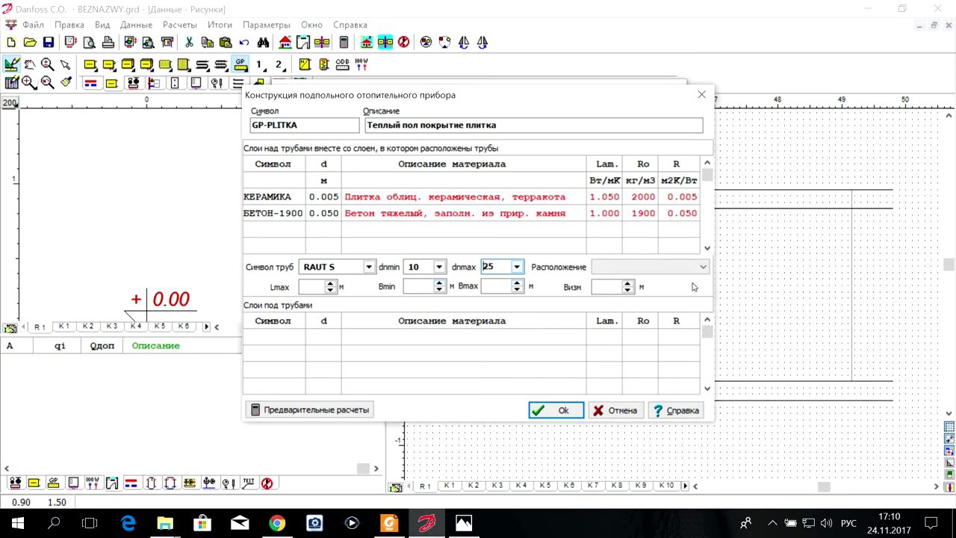
Set the maximum pipe length Lmax to 120 m and the minimum pipe spacing Bmin to 0,100 m
click(310, 287)
text(120)
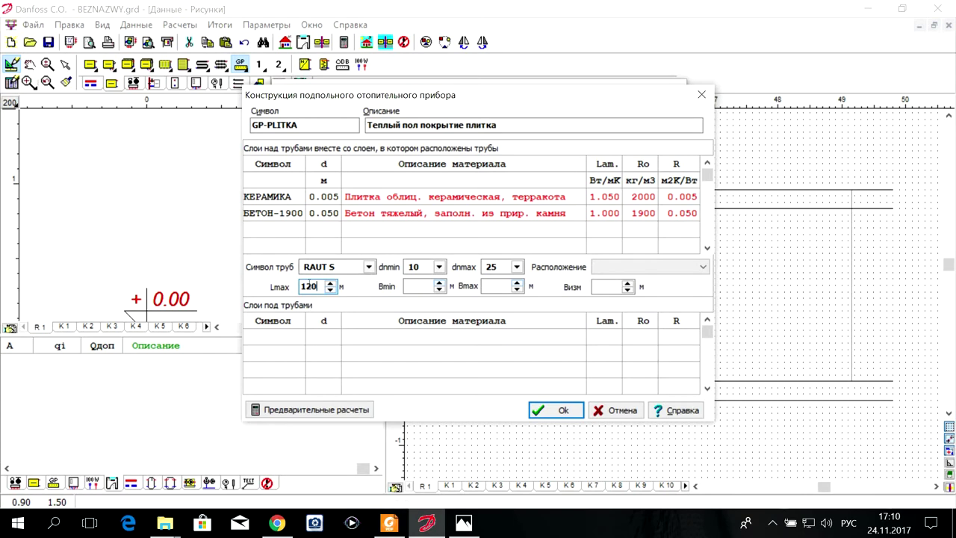
click(425, 288)
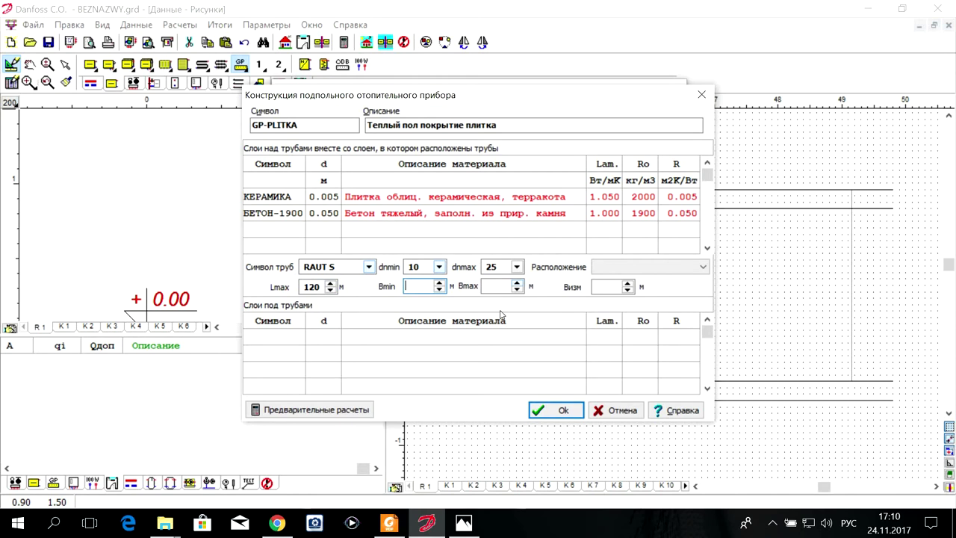
text(0,01)
key(Return)
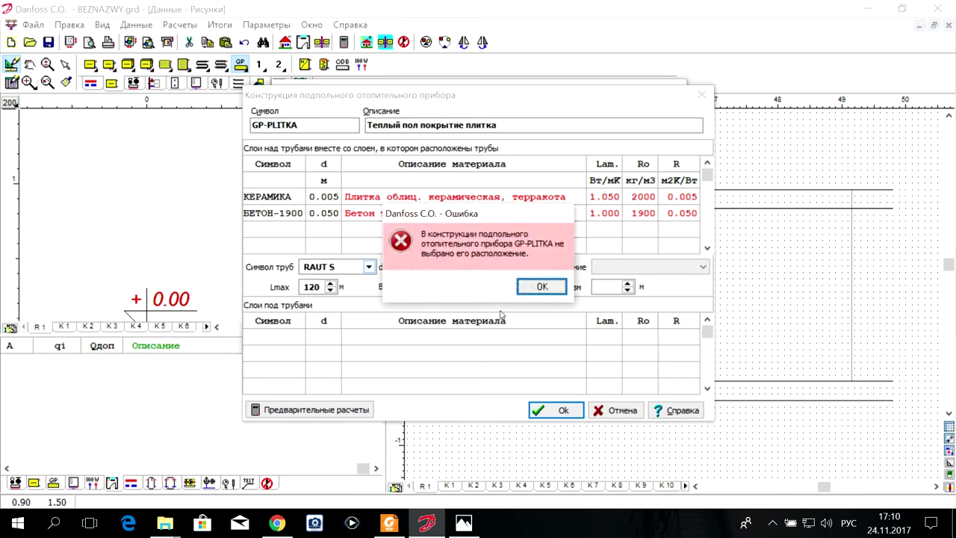
click(530, 293)
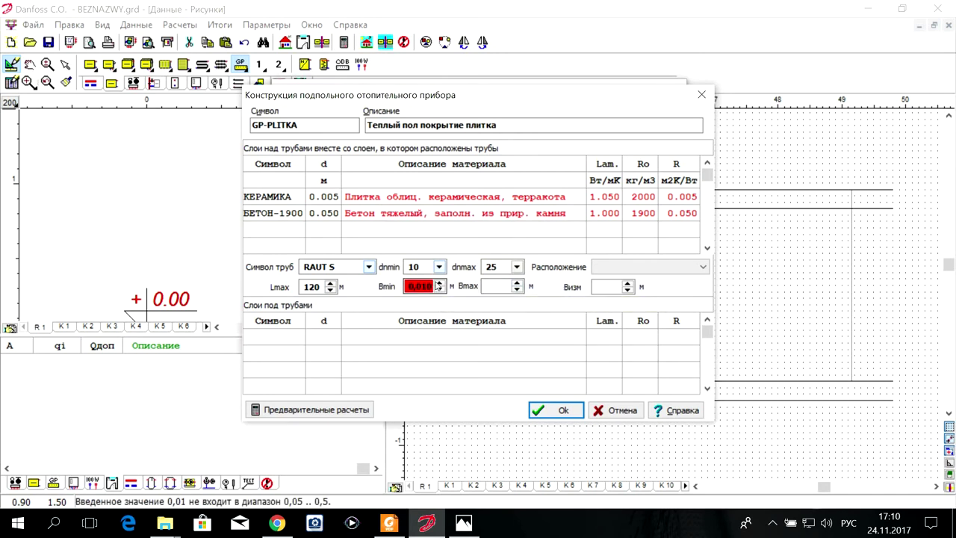
click(439, 283)
click(439, 283)
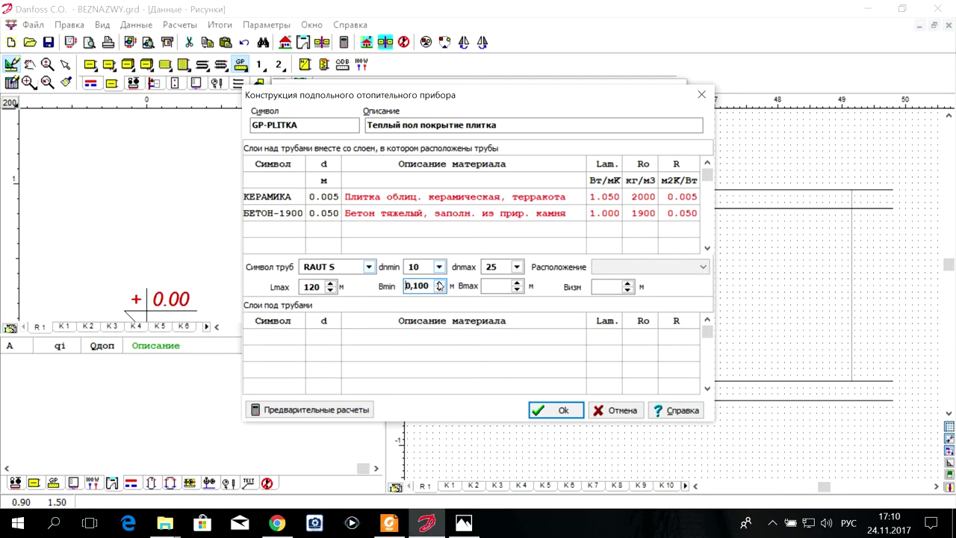
Set the maximum pipe spacing Bmax to 0,300 m and the spacing increment Bизм to 0,05 m
click(517, 287)
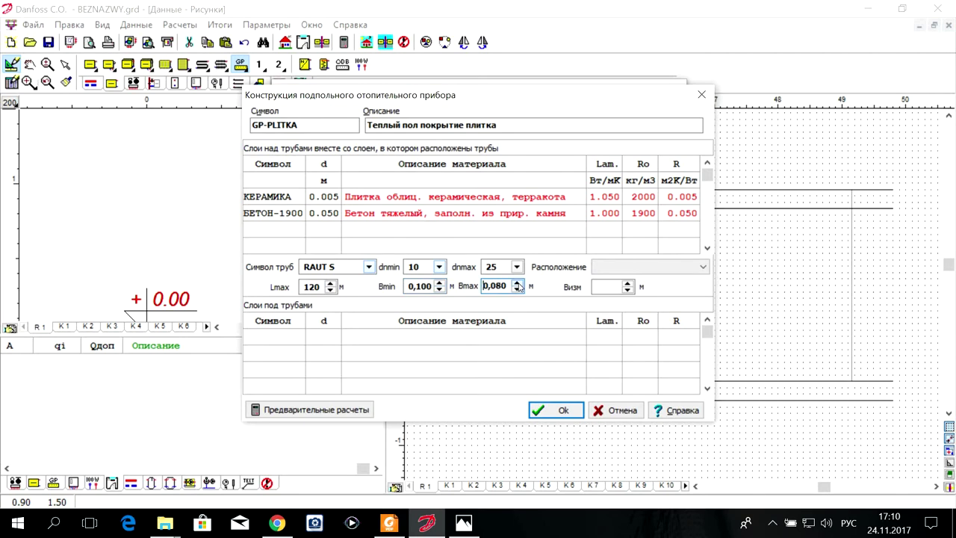
click(517, 283)
click(516, 284)
click(495, 286)
key(Delete)
key(BackSpace)
text(3)
click(605, 286)
click(605, 286)
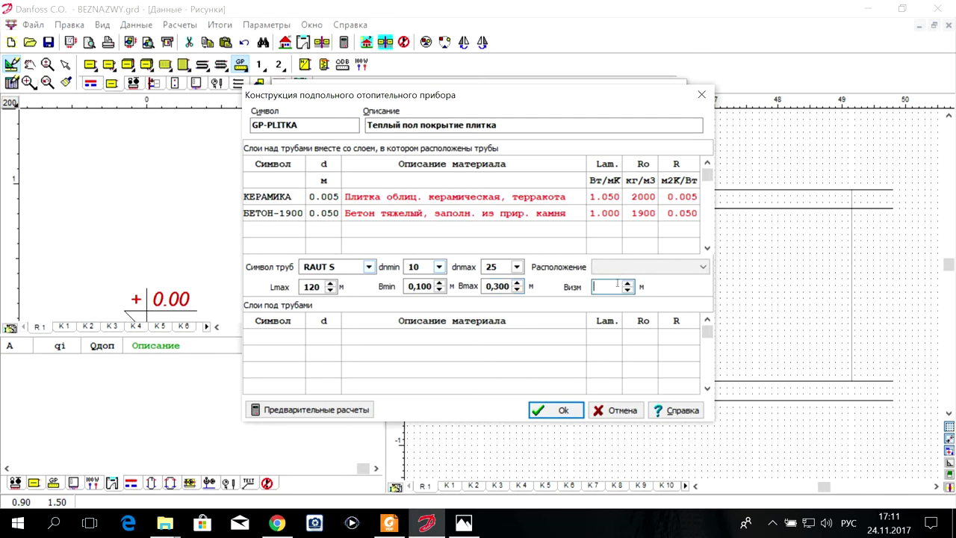
text(0,05)
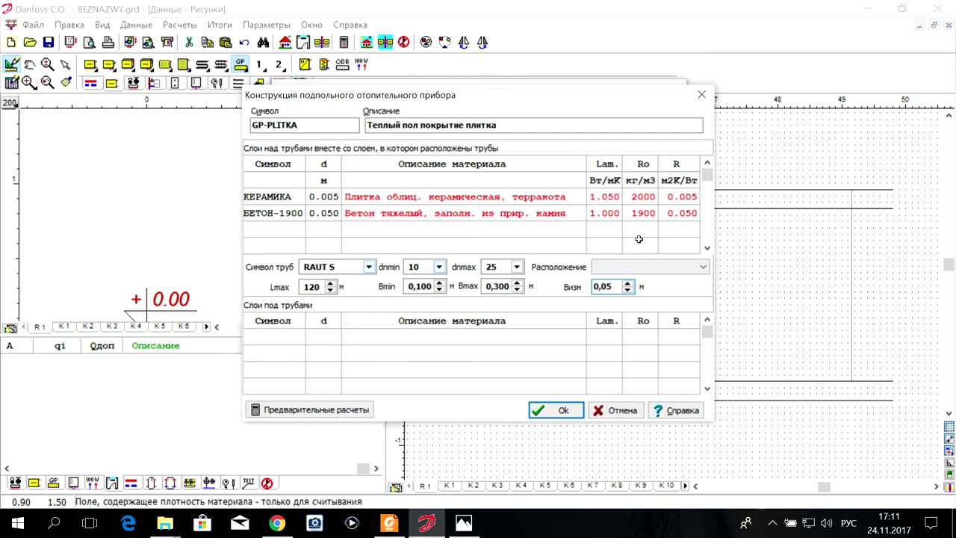
Choose the REHAU mat M240491002 from the material catalogue as the first layer under the pipes
click(274, 334)
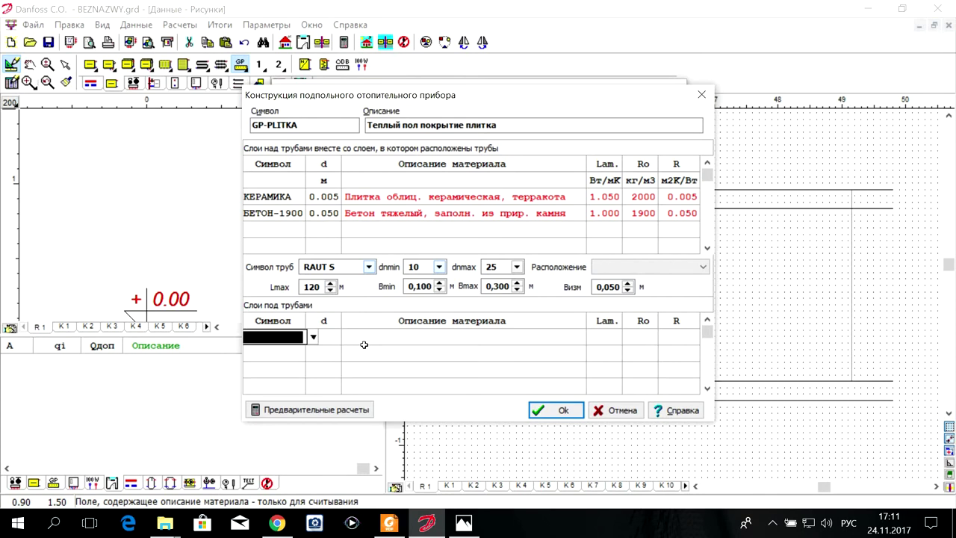
click(314, 338)
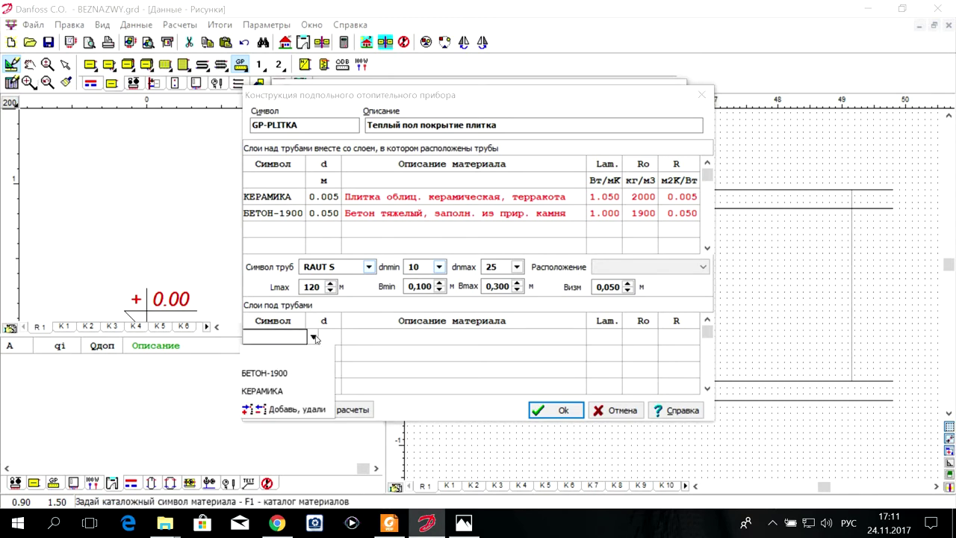
click(310, 410)
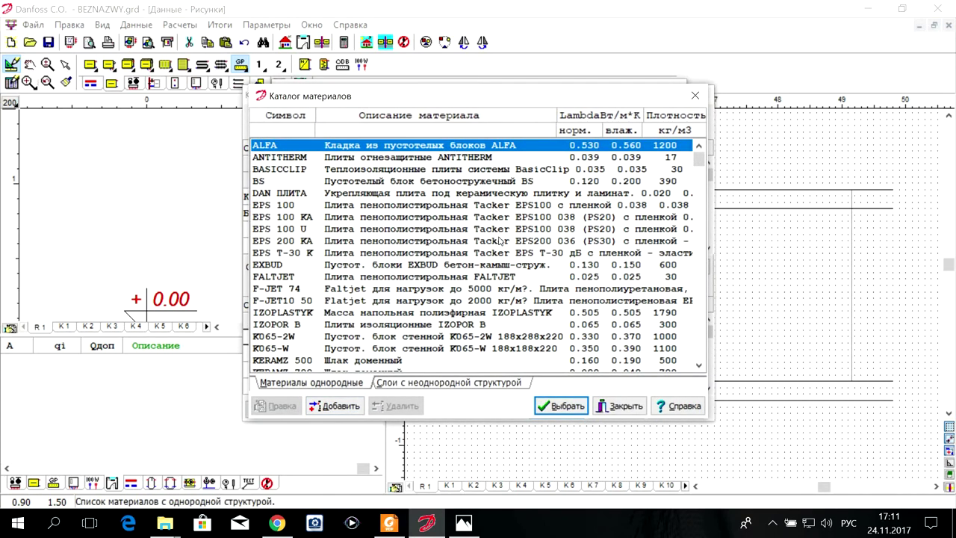
scroll(508, 240, down, 2)
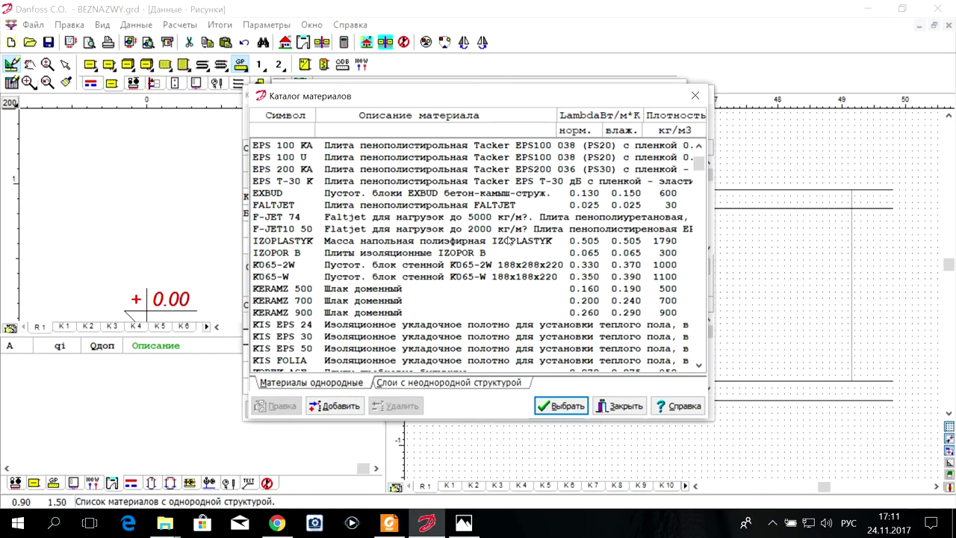
scroll(508, 241, down, 4)
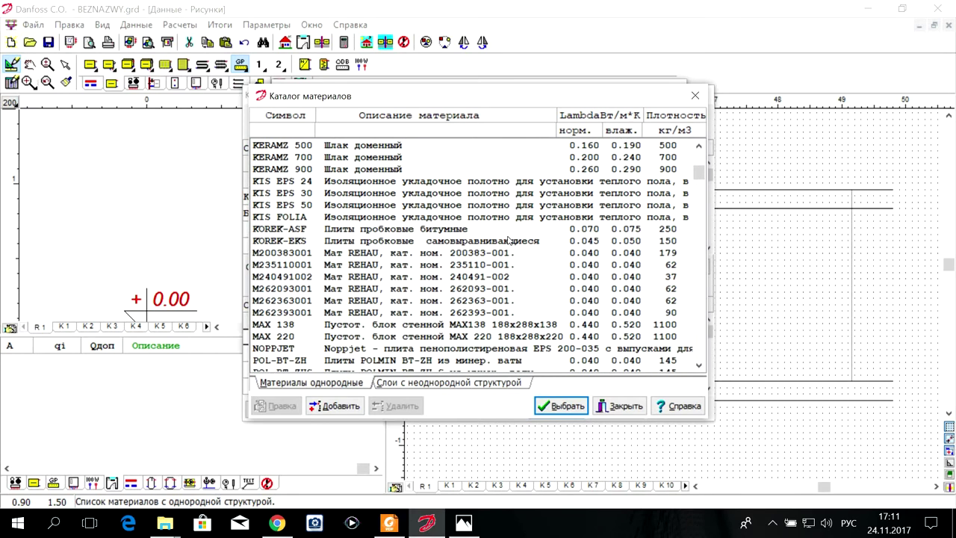
click(417, 281)
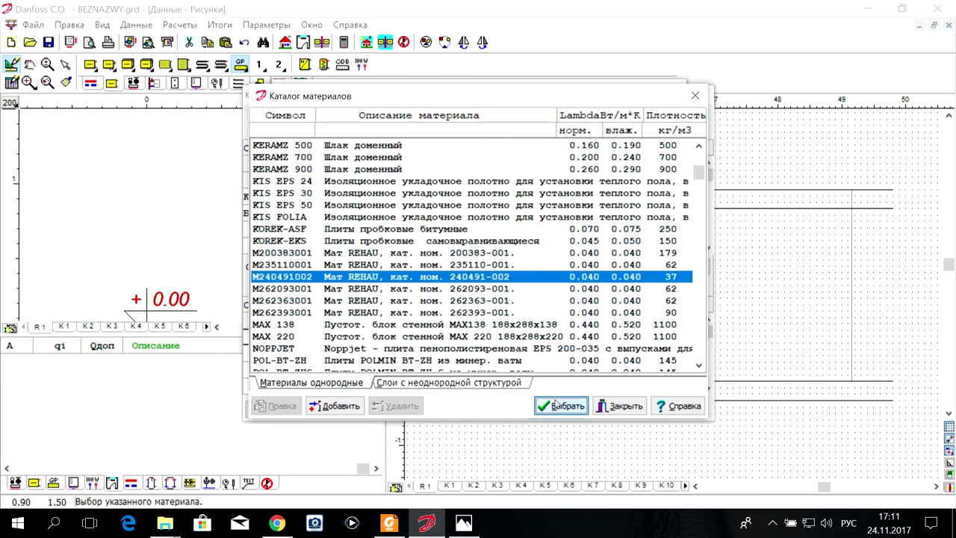
click(564, 407)
key(Return)
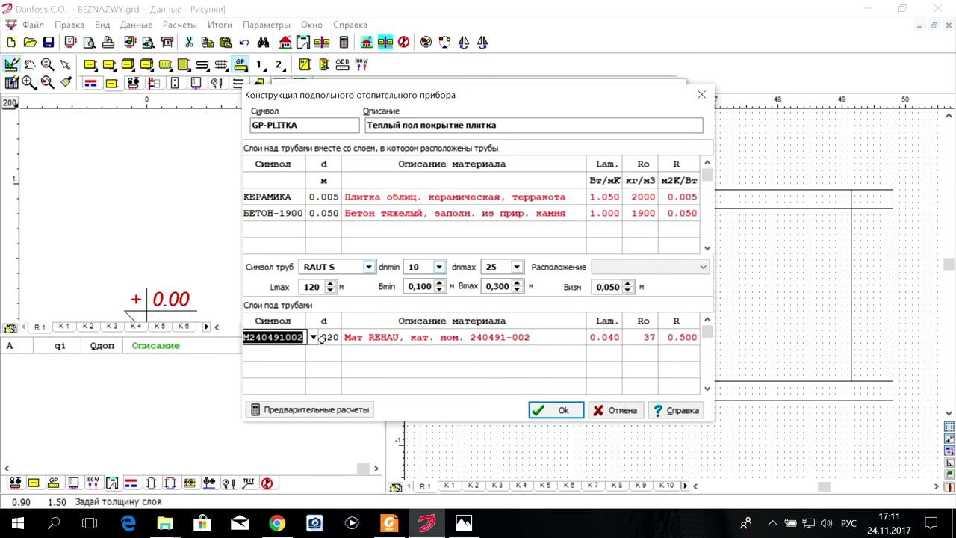
Replace the layer under the pipes with the REHAU mat M262093001 from the material catalogue
click(313, 337)
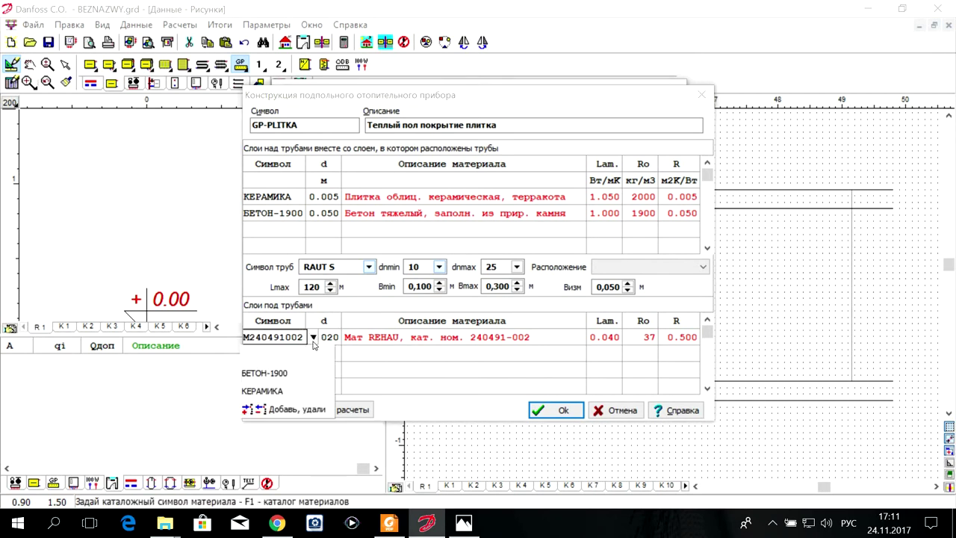
click(322, 408)
scroll(451, 321, down, 5)
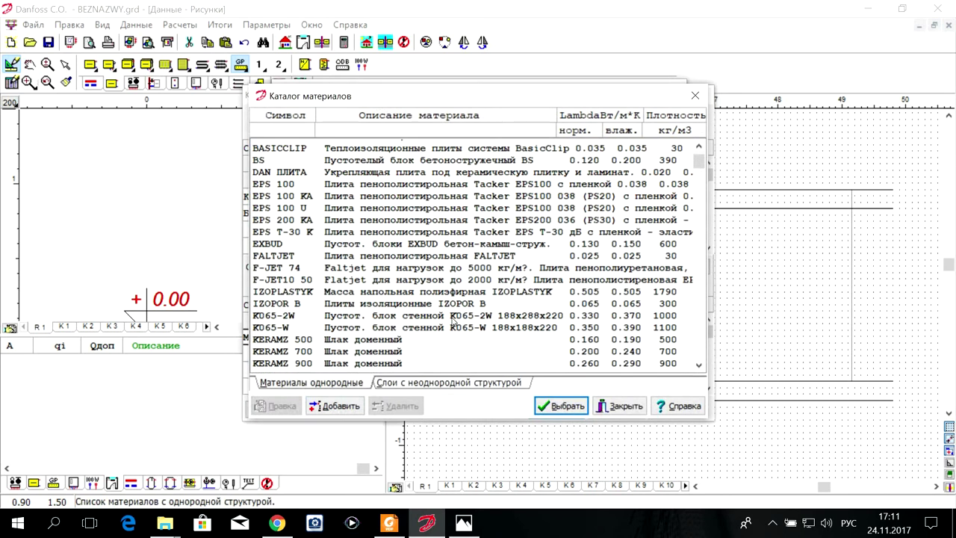
scroll(452, 321, down, 2)
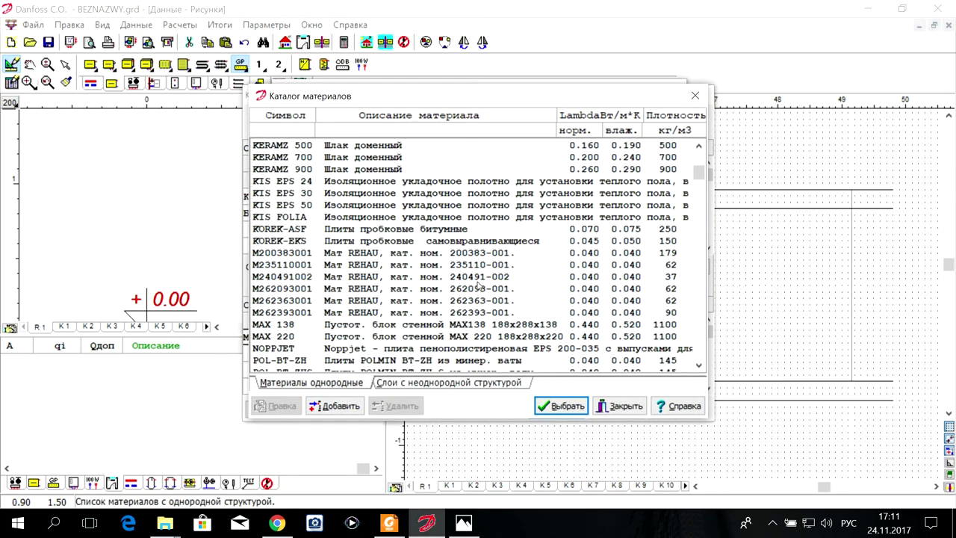
click(484, 286)
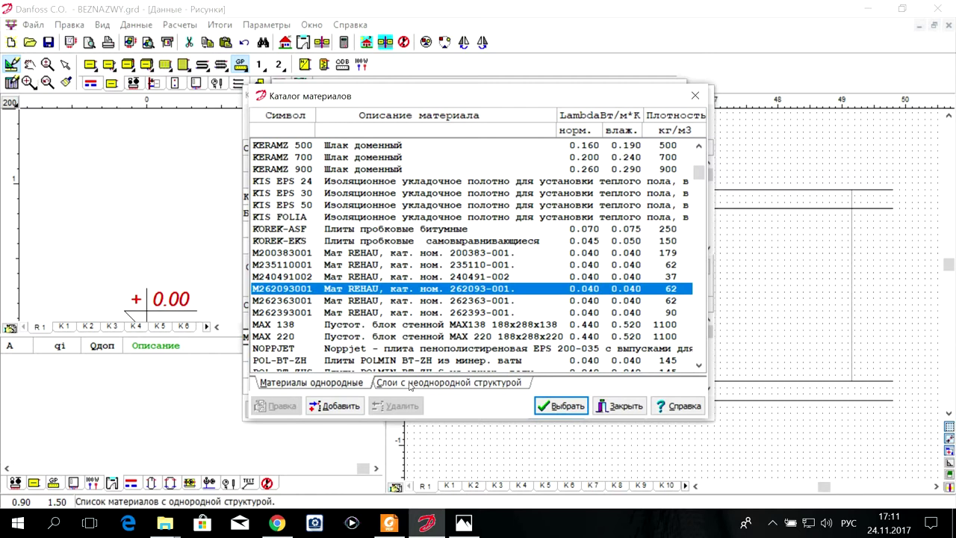
click(564, 407)
click(457, 365)
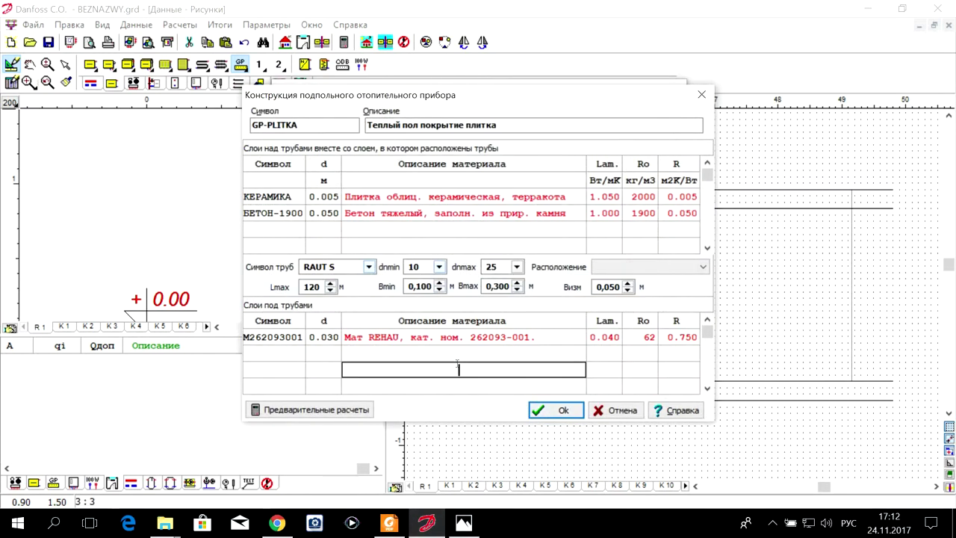
Change the layer under the pipes to the REHAU mat M262393001 from the material catalogue
click(315, 338)
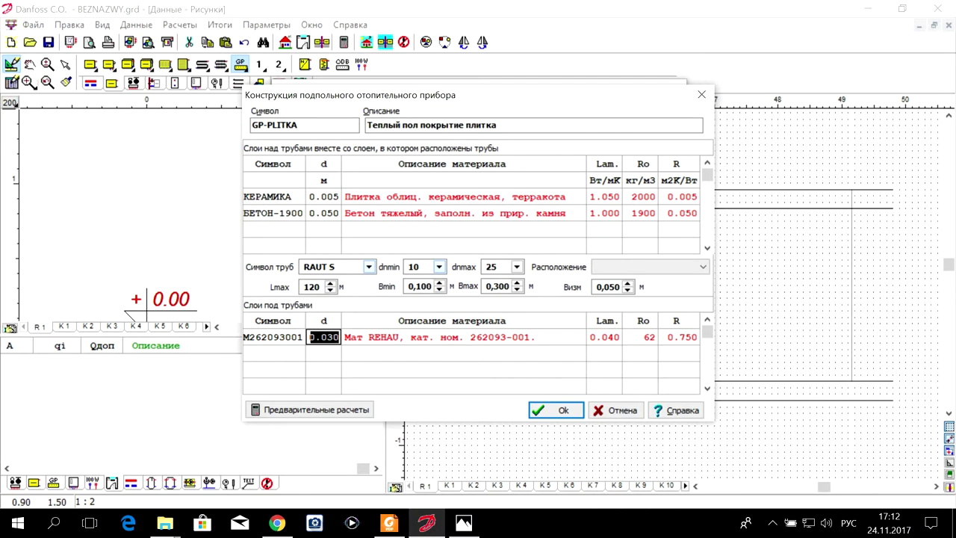
click(301, 338)
click(313, 337)
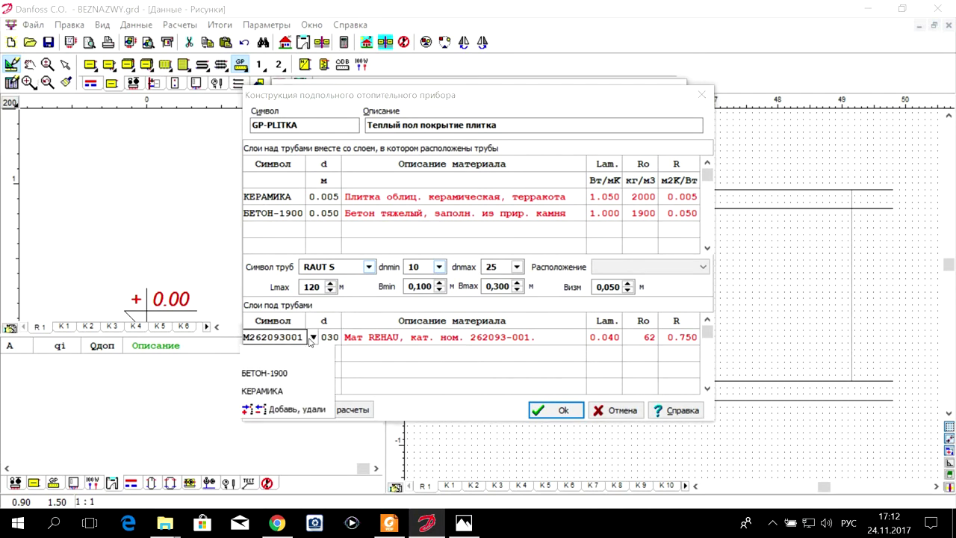
click(288, 410)
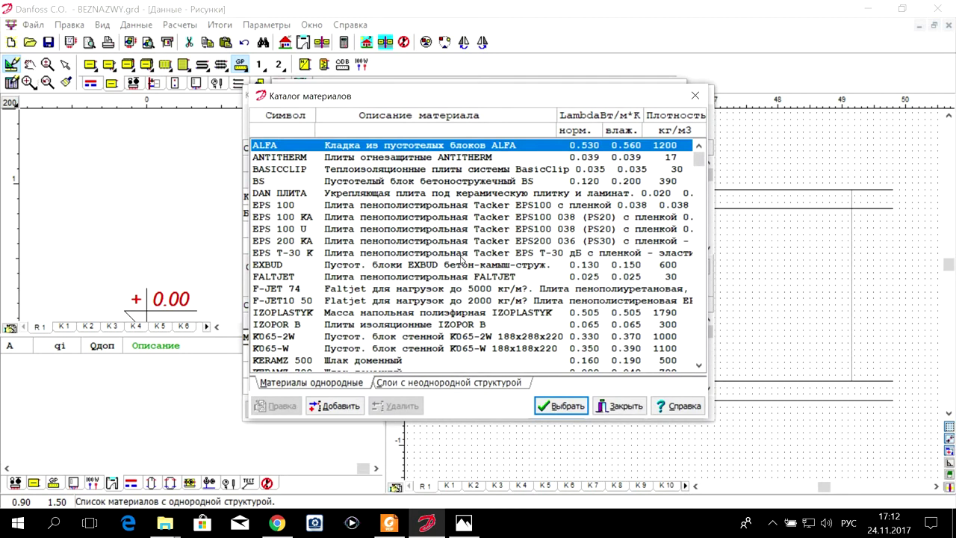
scroll(463, 261, down, 6)
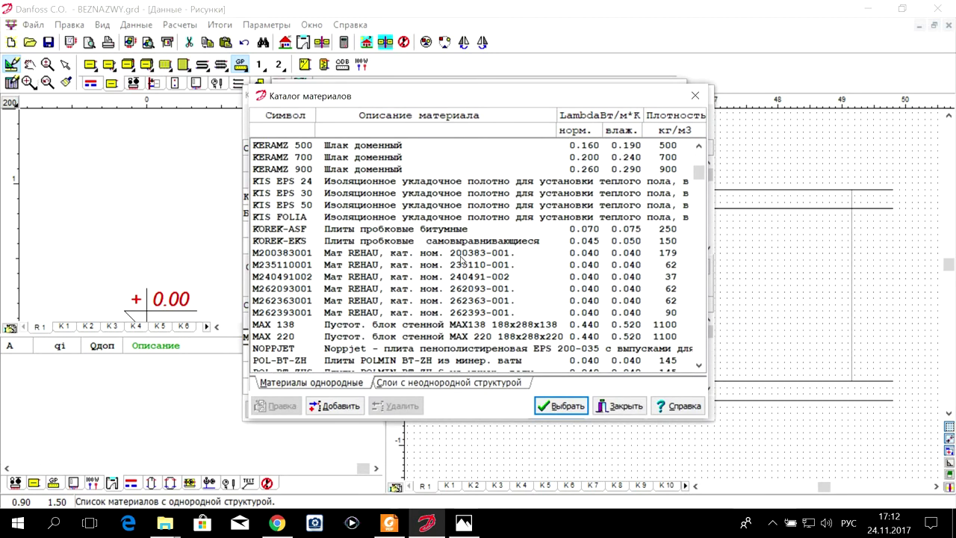
double_click(459, 312)
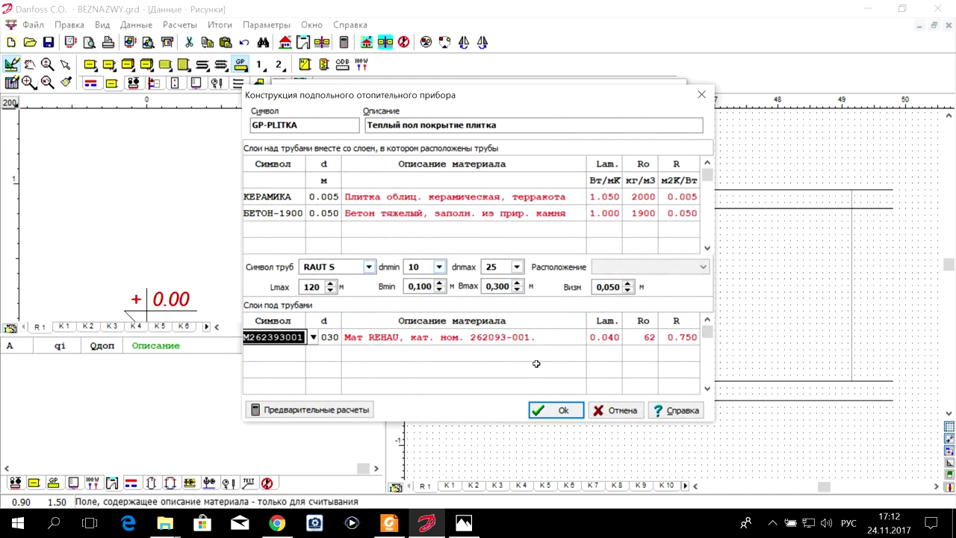
click(458, 370)
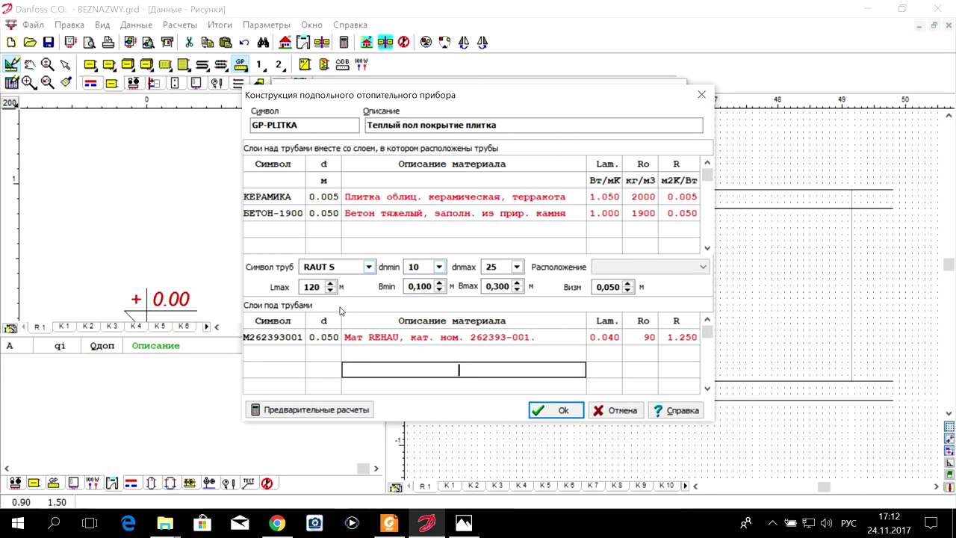
Add the 22 cm reinforced concrete slab ПЕР-ЖБ-22 from the non-homogeneous materials catalogue as the second layer under the pipes
click(274, 352)
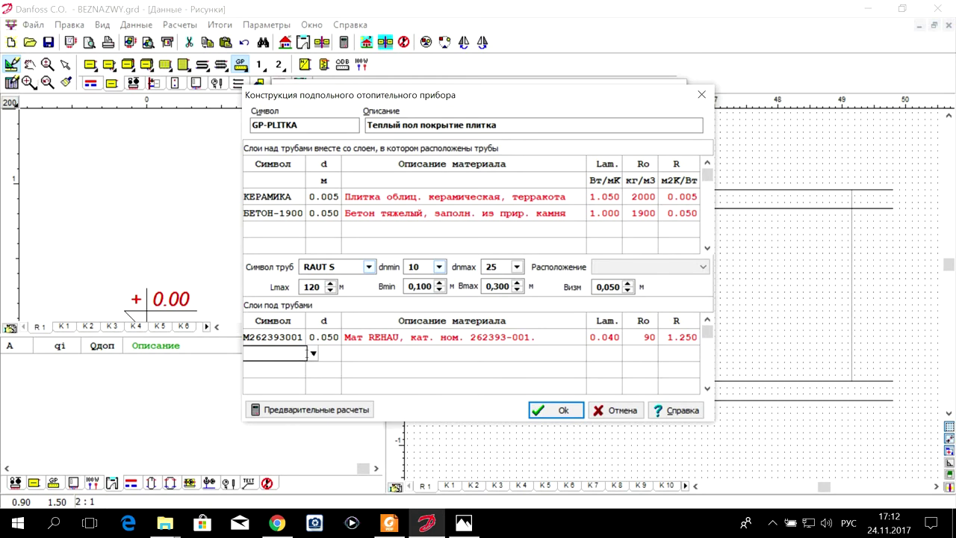
click(314, 354)
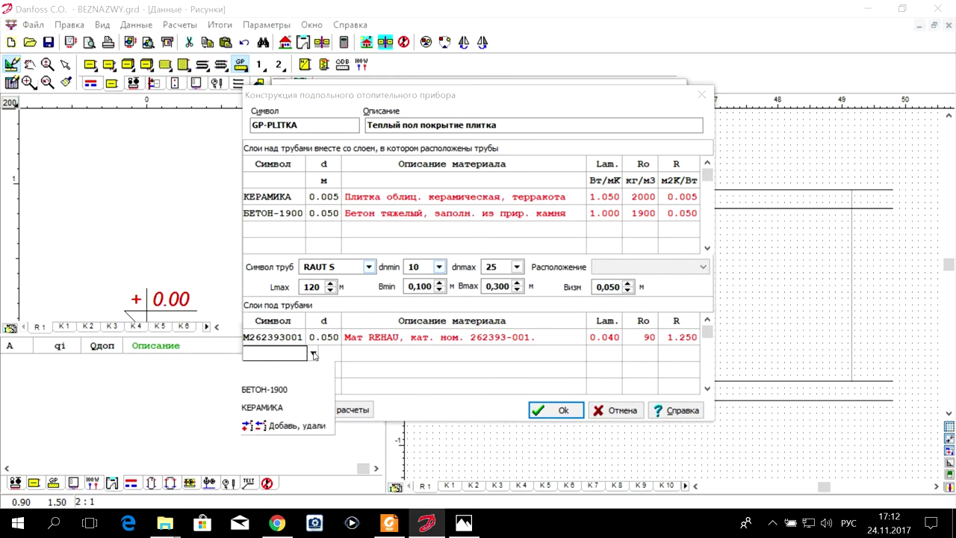
click(307, 425)
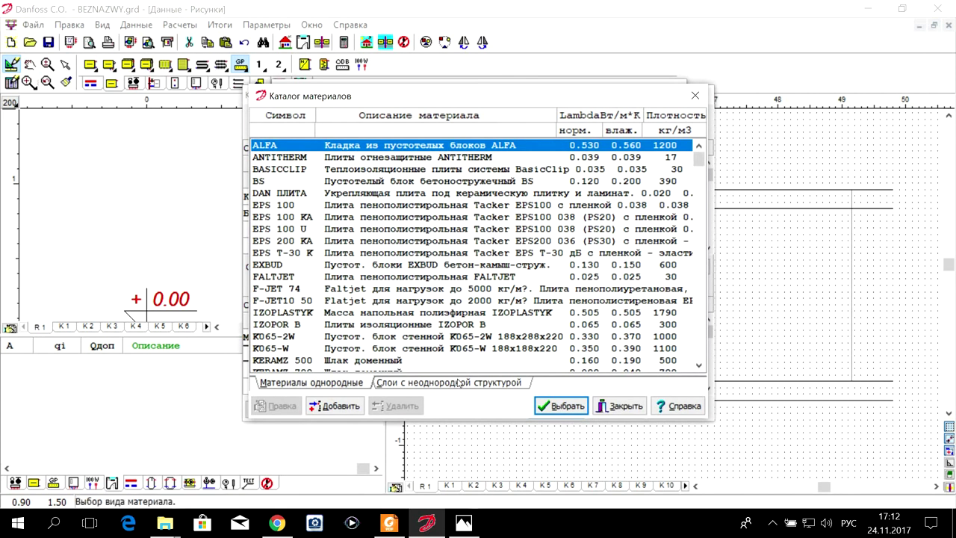
click(459, 382)
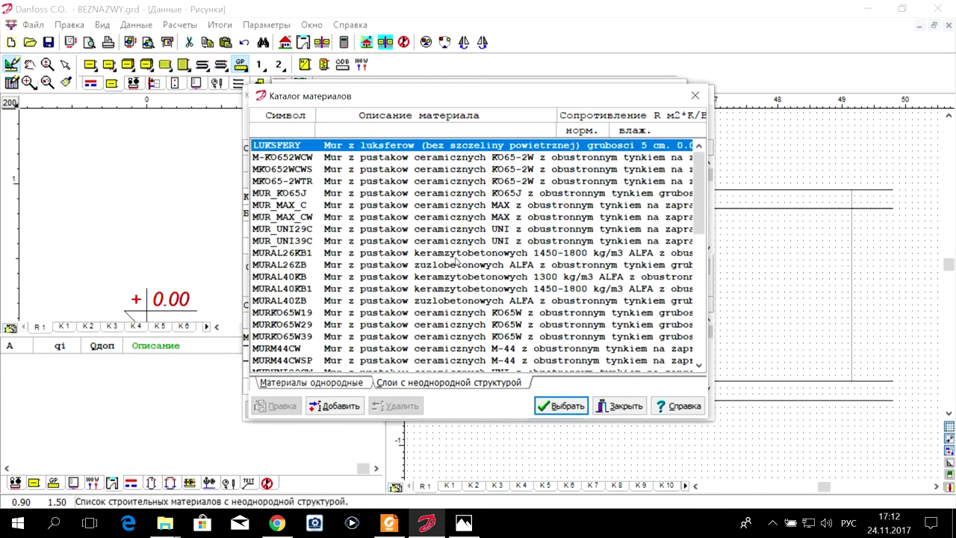
scroll(456, 259, down, 15)
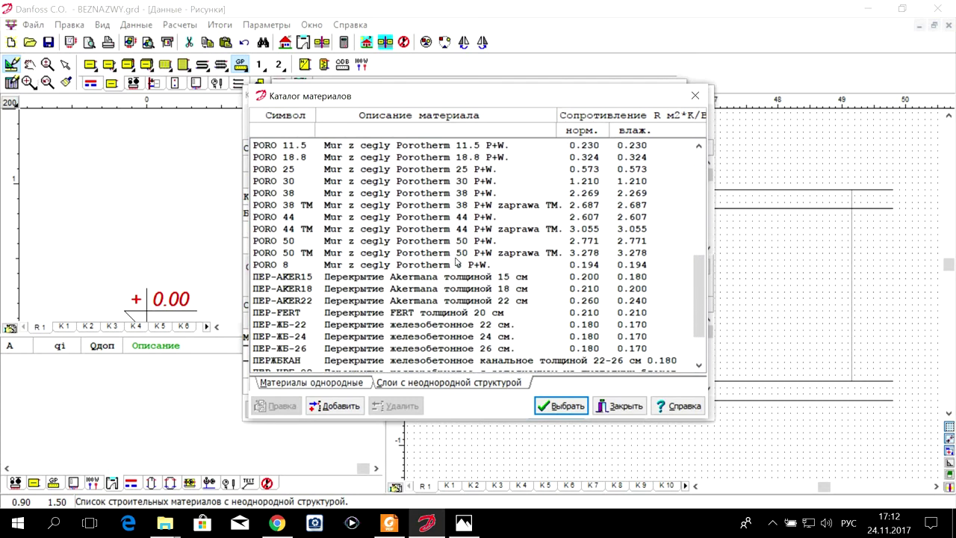
scroll(456, 261, down, 1)
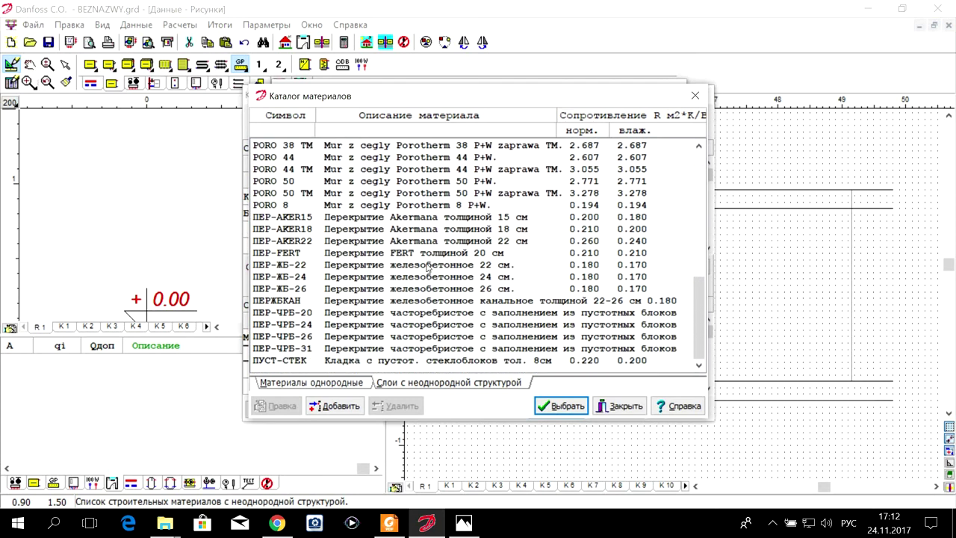
click(431, 264)
click(560, 406)
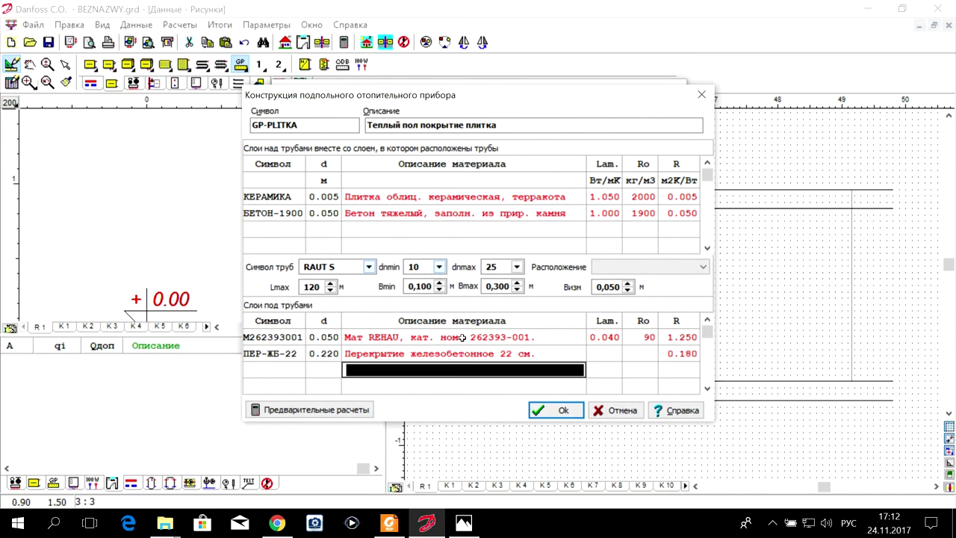
Set the location (Расположение) of the GP-PLITKA floor construction to На грунте
click(701, 270)
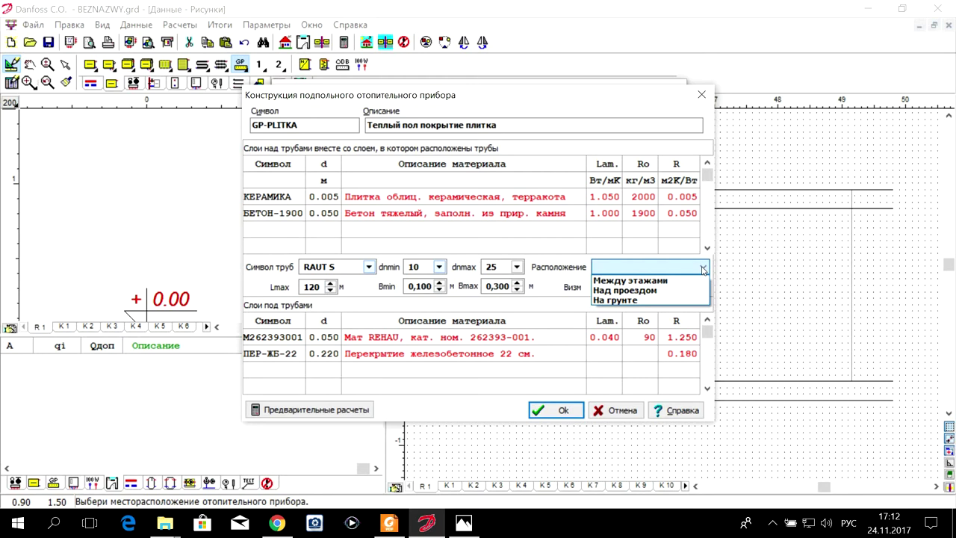
click(615, 300)
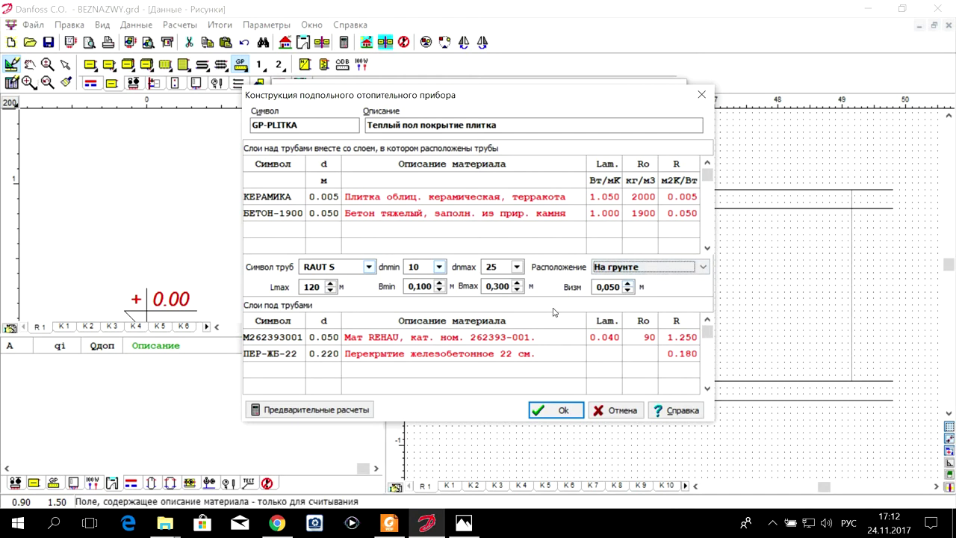
click(558, 340)
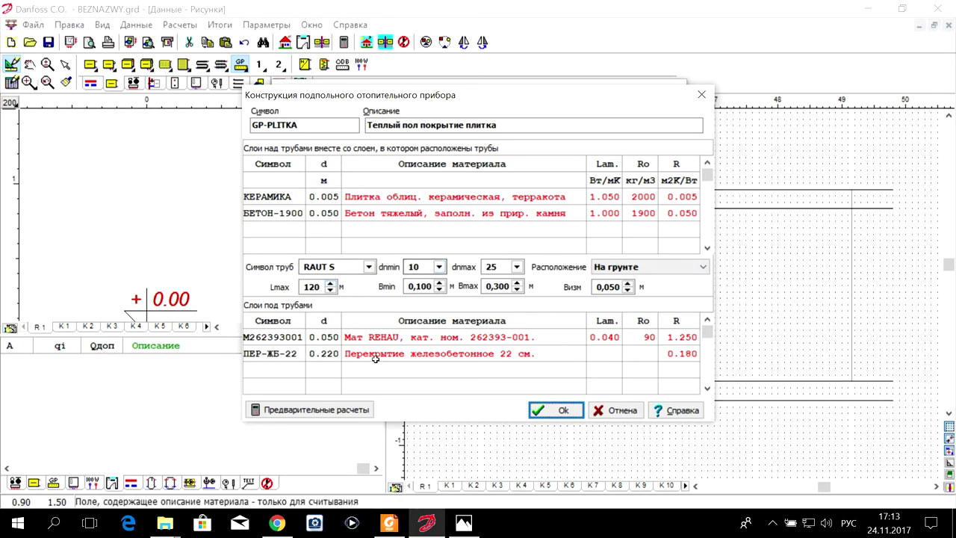
Try a 55 °C supply temperature and a different main-zone heat output in the preliminary calculations, returning to 45 °C and 1000 W
click(345, 413)
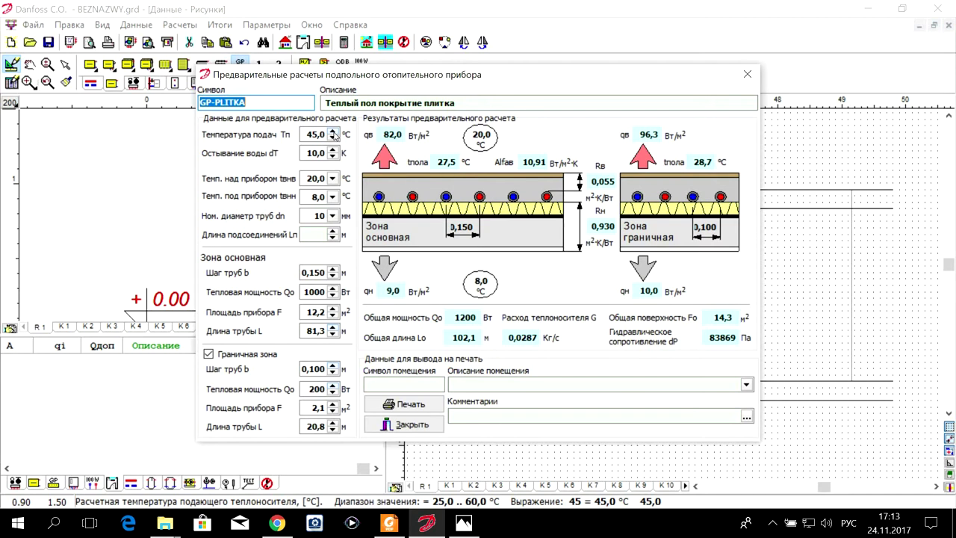
click(333, 132)
click(333, 131)
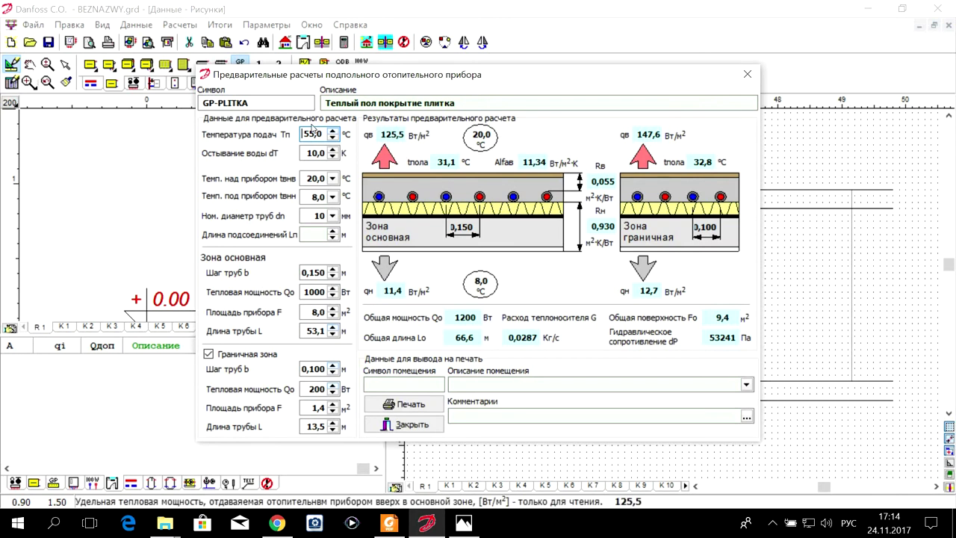
click(332, 138)
click(333, 138)
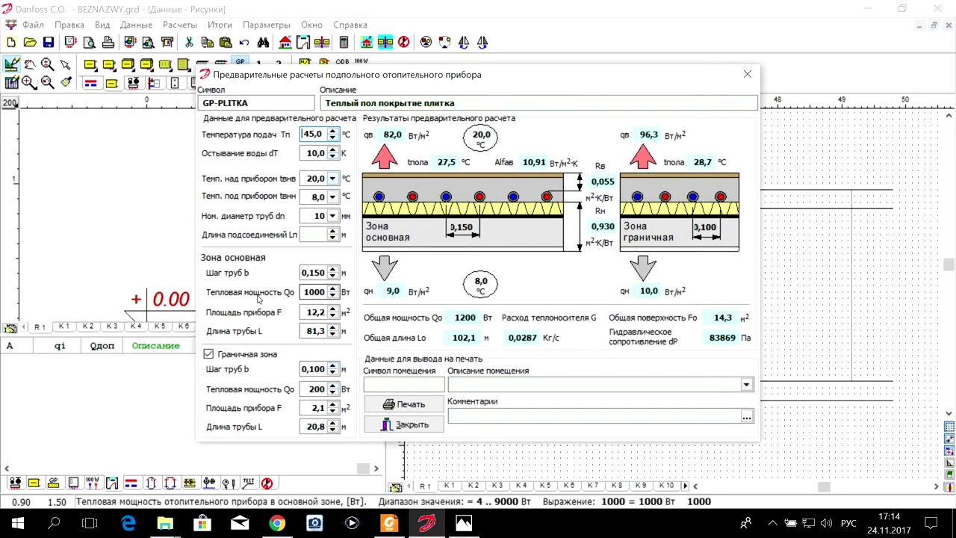
click(332, 296)
click(333, 288)
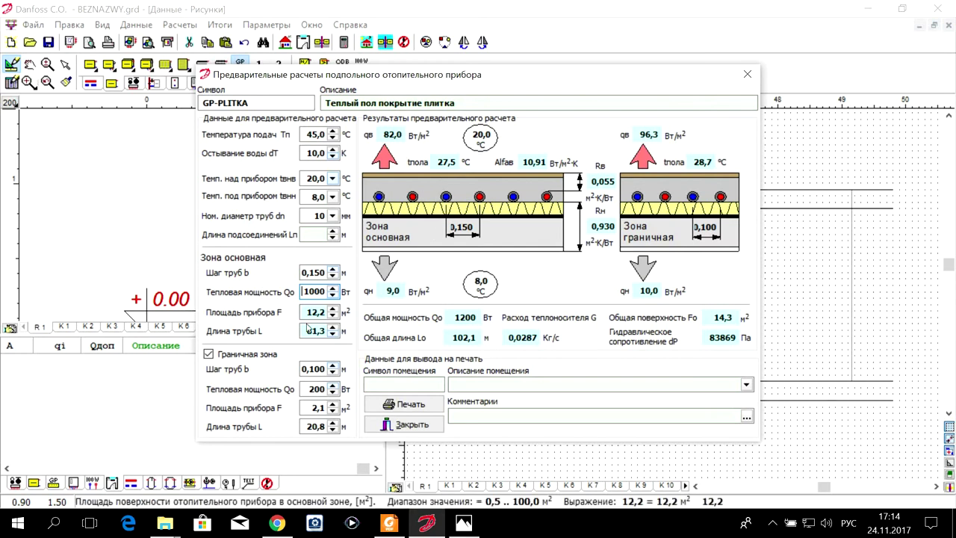
Try main-zone pipe spacings b of 0,200 and 0,300 m in the preliminary calculations, returning to 0,150 m
click(334, 269)
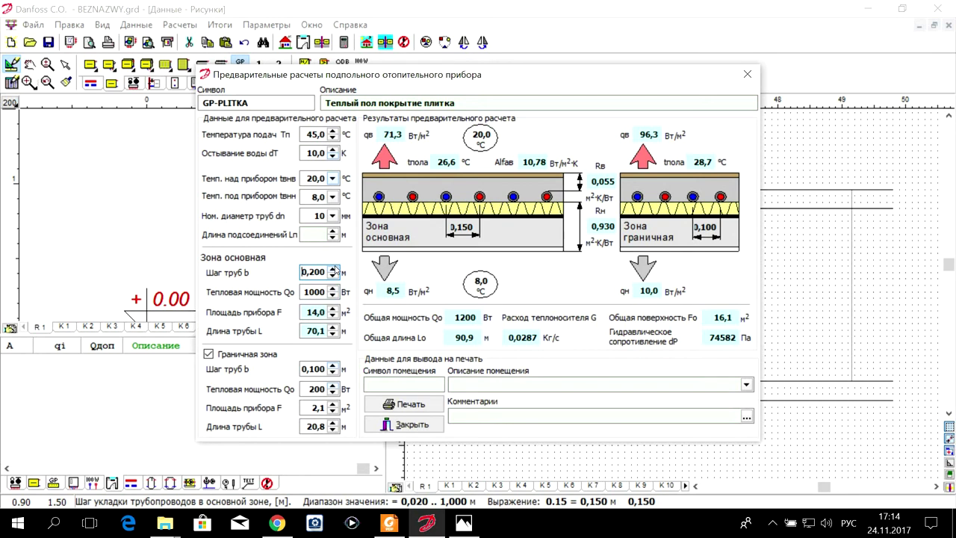
click(334, 269)
click(334, 269)
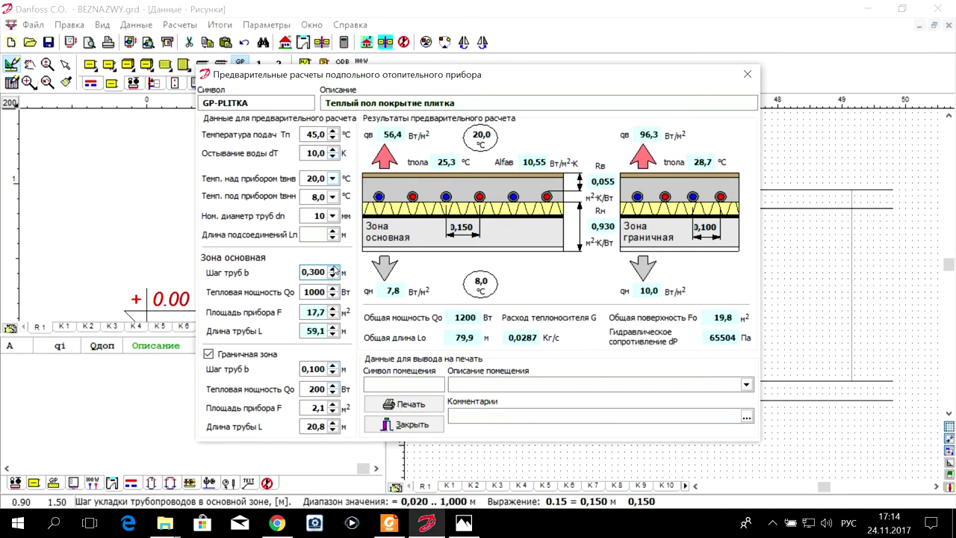
click(334, 274)
click(334, 275)
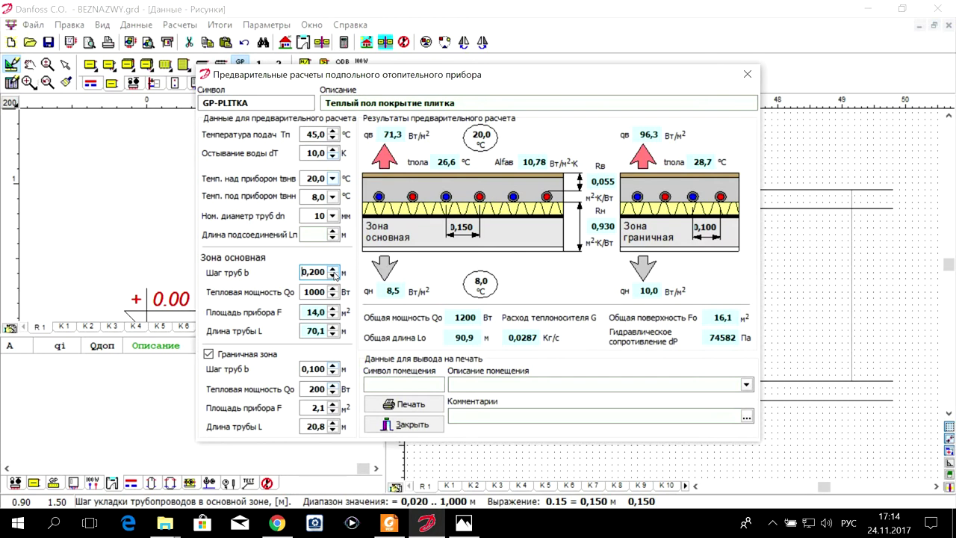
click(334, 272)
click(334, 271)
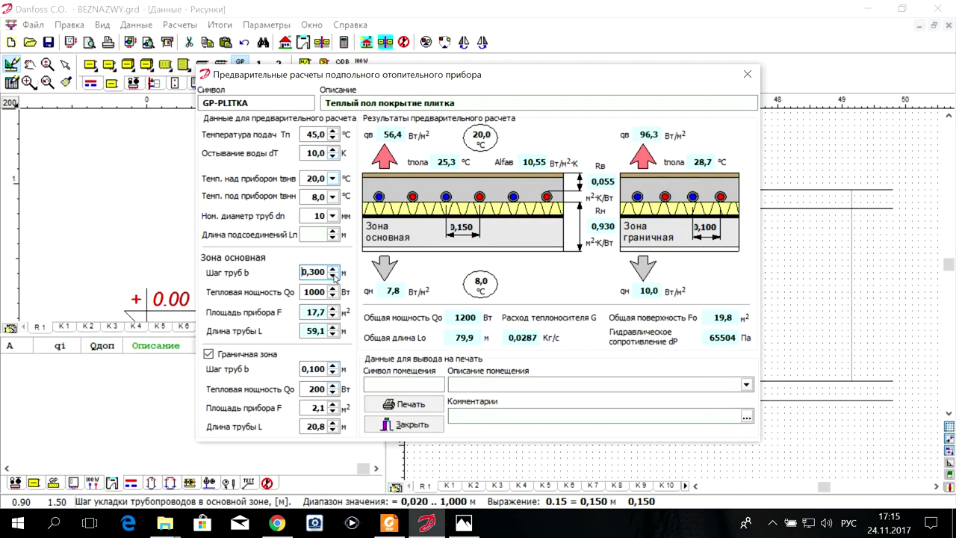
click(334, 276)
click(334, 275)
click(334, 275)
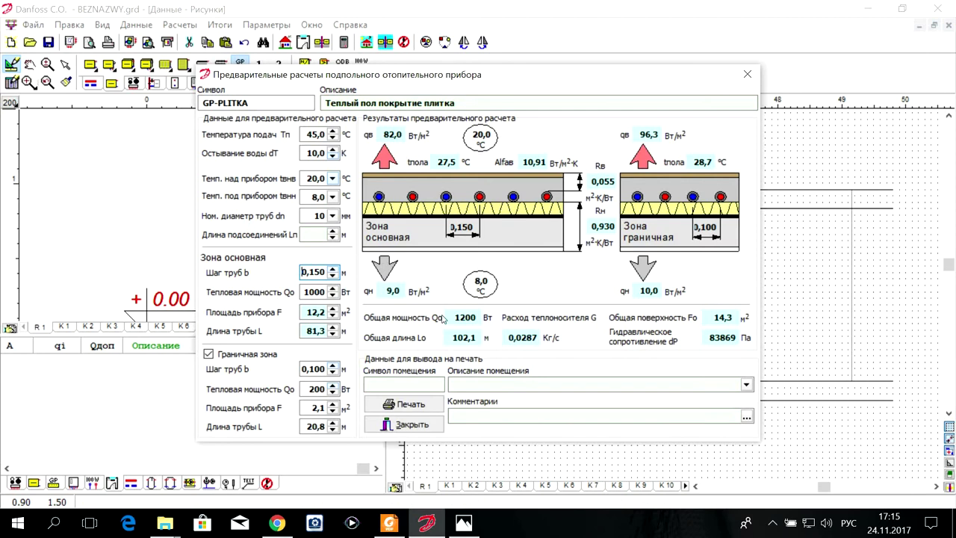
Close the preliminary calculations and save the GP-PLITKA construction, reopening it only to review its data
click(409, 424)
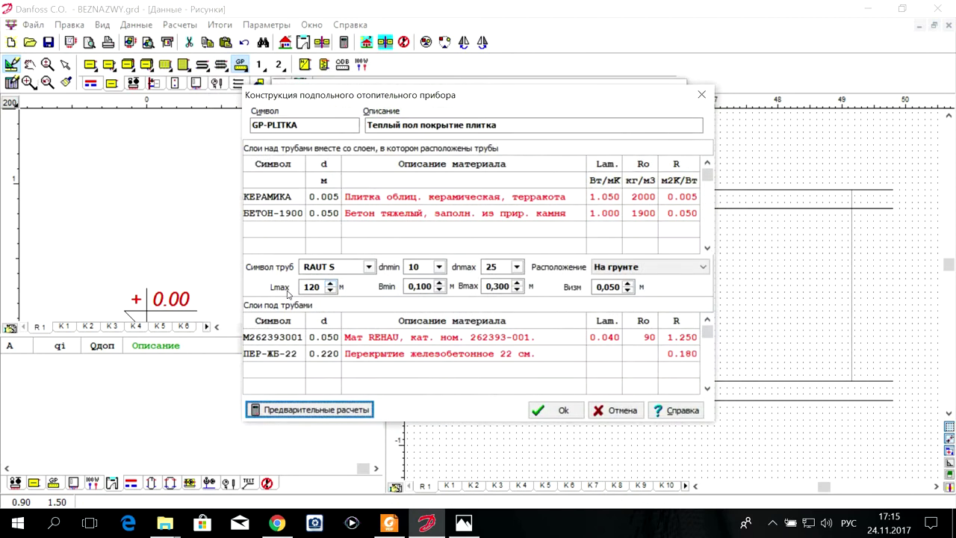
click(556, 409)
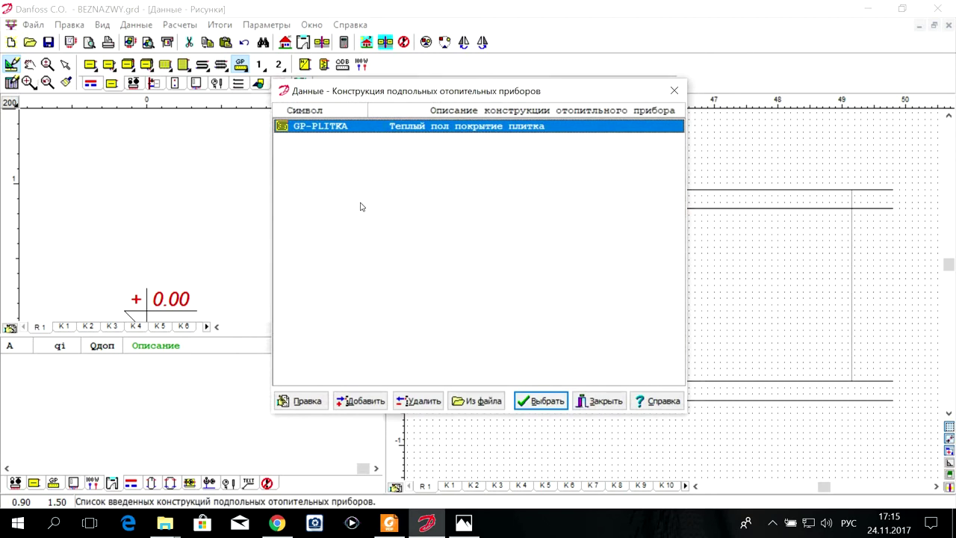
click(297, 401)
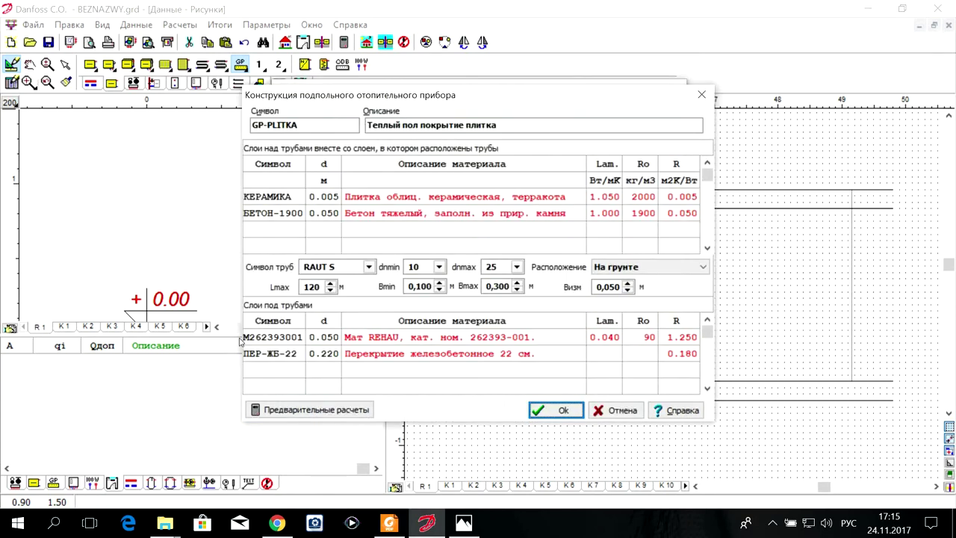
click(612, 410)
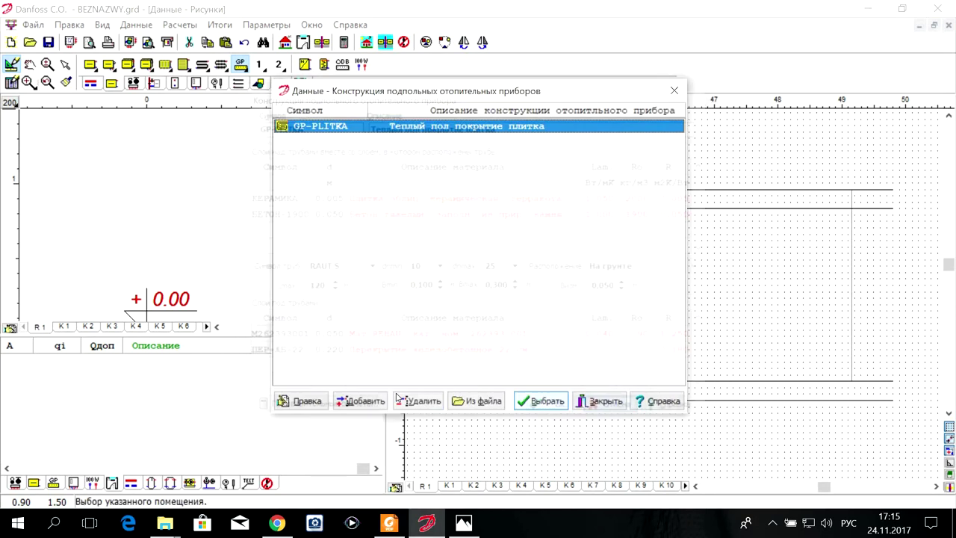
Add a new floor heating construction with the symbol GP-PLITKA2 and the description "Теплый пол на плитке меж этаж"
click(360, 401)
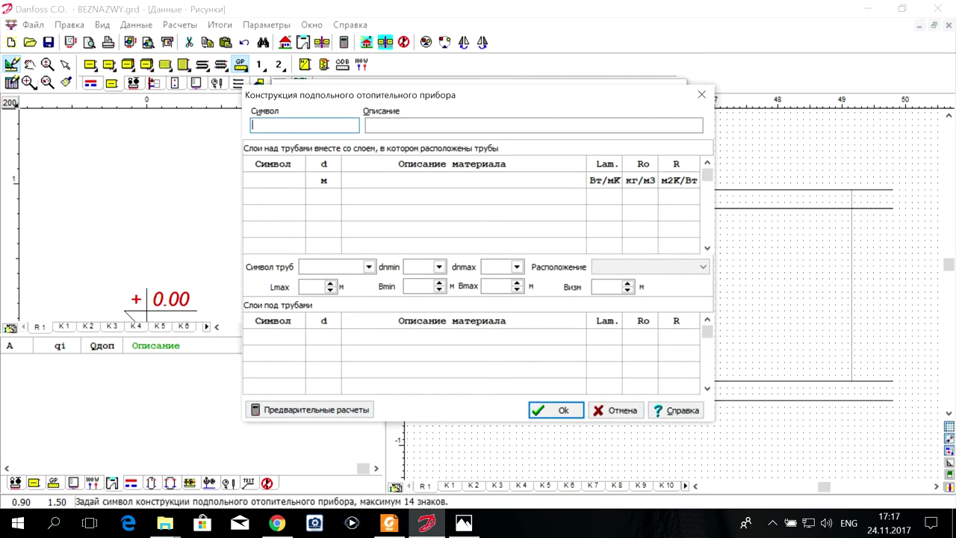
text(G)
text(P-PLITKA2)
click(394, 124)
key(alt+shift)
text(Теплый пол)
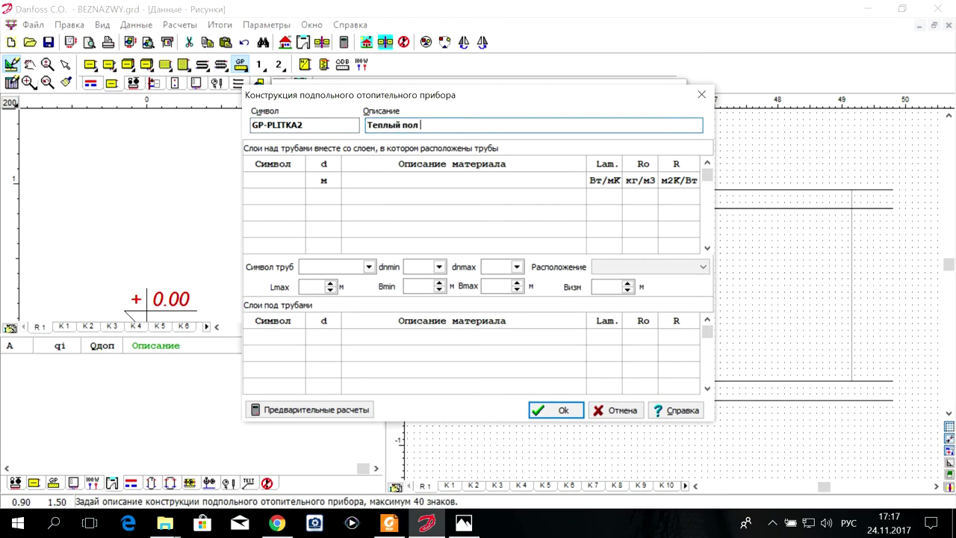
text( на плитке меж этаж)
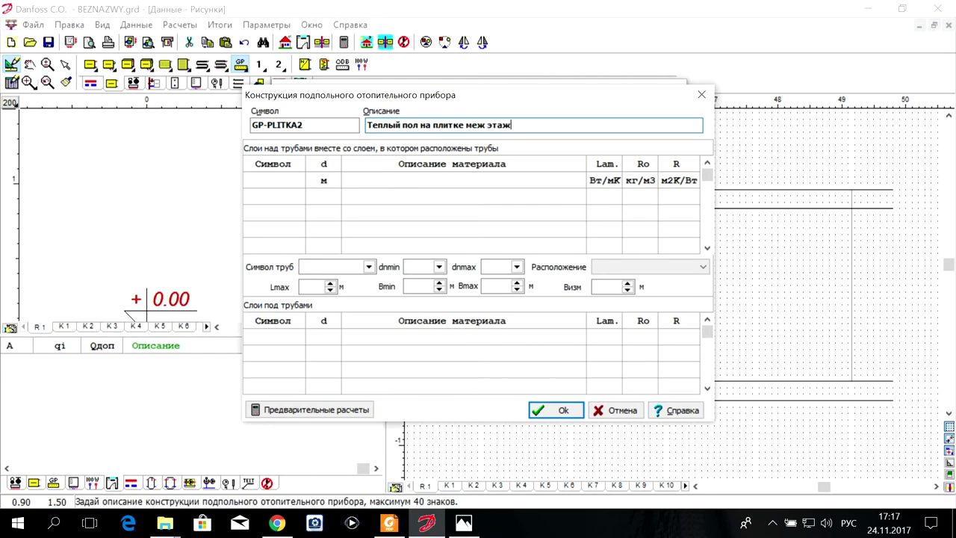
Choose КЕРАМИКА and БЕТОН-1900 as the first and second layers above the pipes of GP-PLITKA2
click(284, 196)
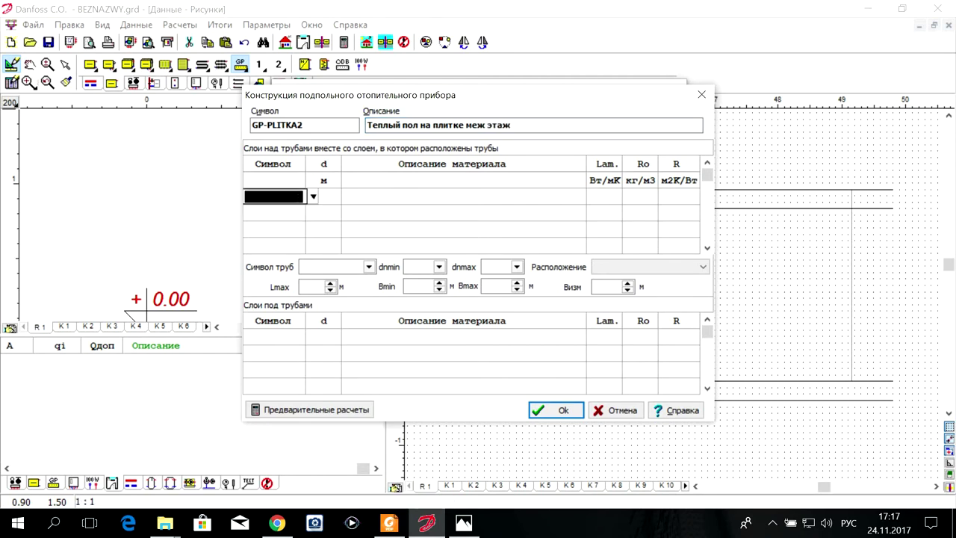
click(313, 197)
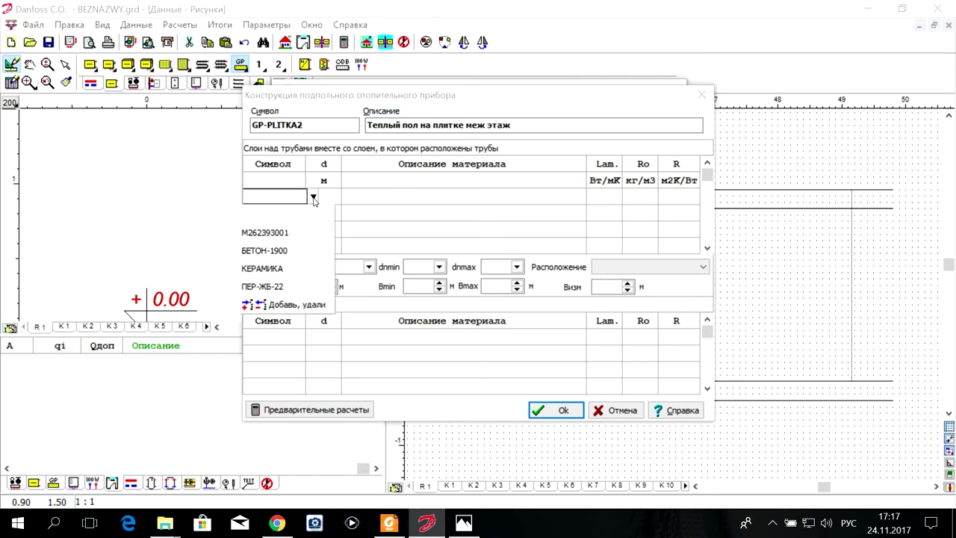
click(298, 268)
click(284, 215)
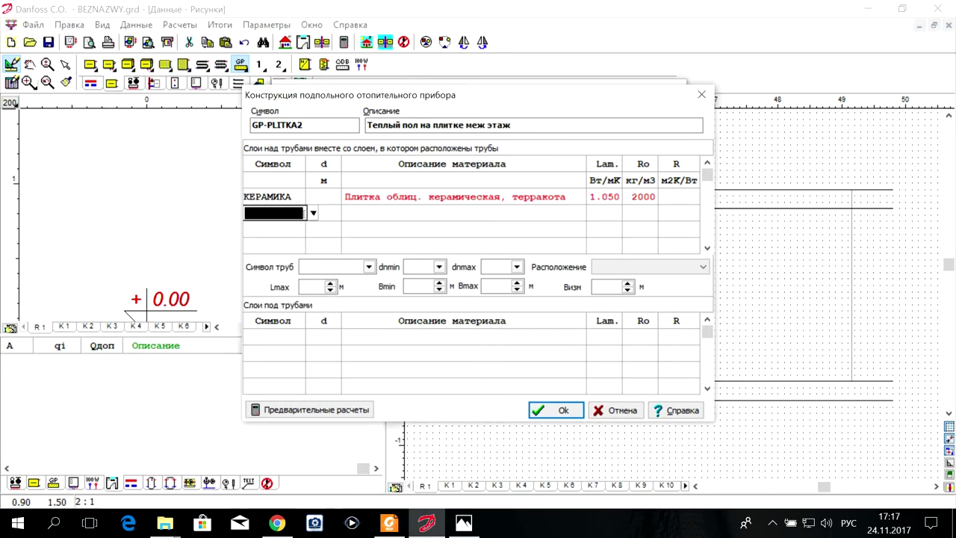
click(313, 213)
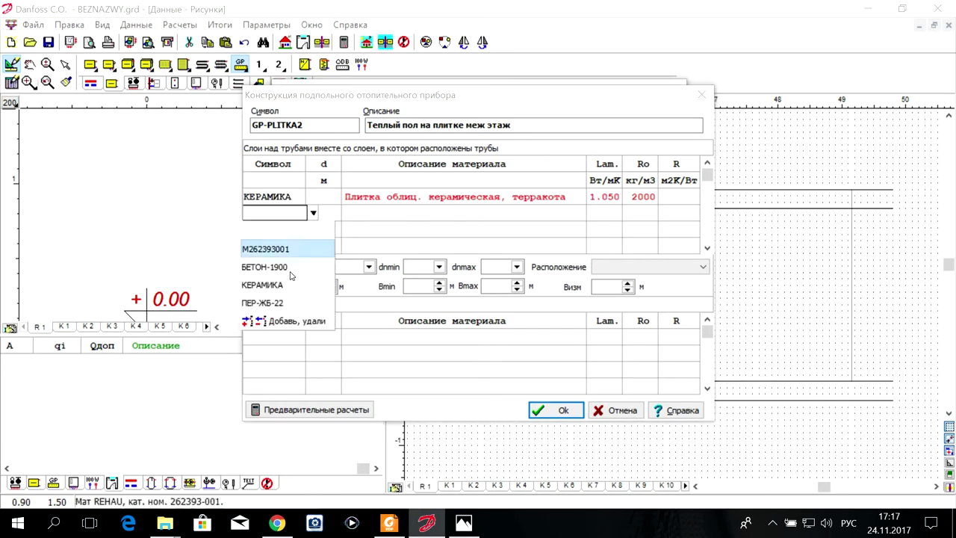
click(276, 267)
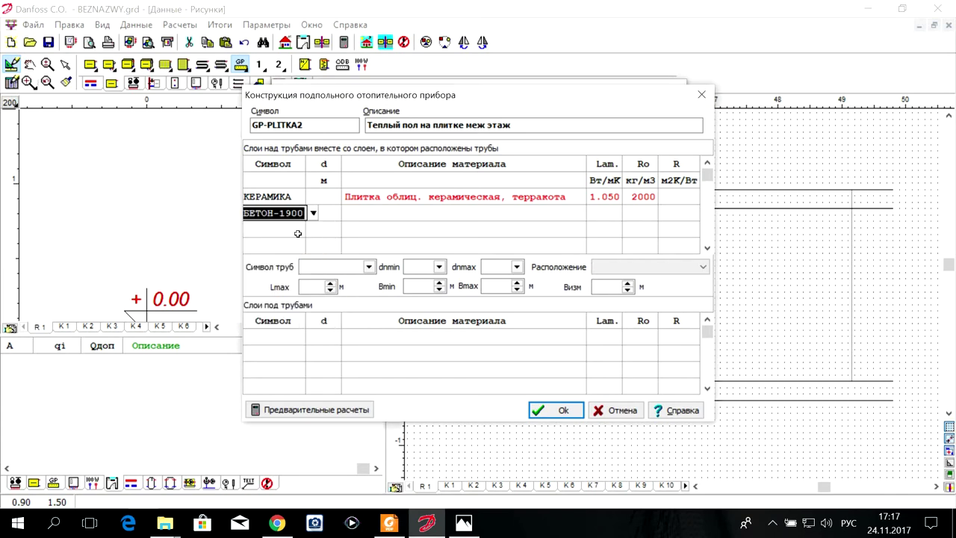
Set the layer thickness d to 0,005 m for КЕРАМИКА and 0,05 m for БЕТОН-1900
click(323, 198)
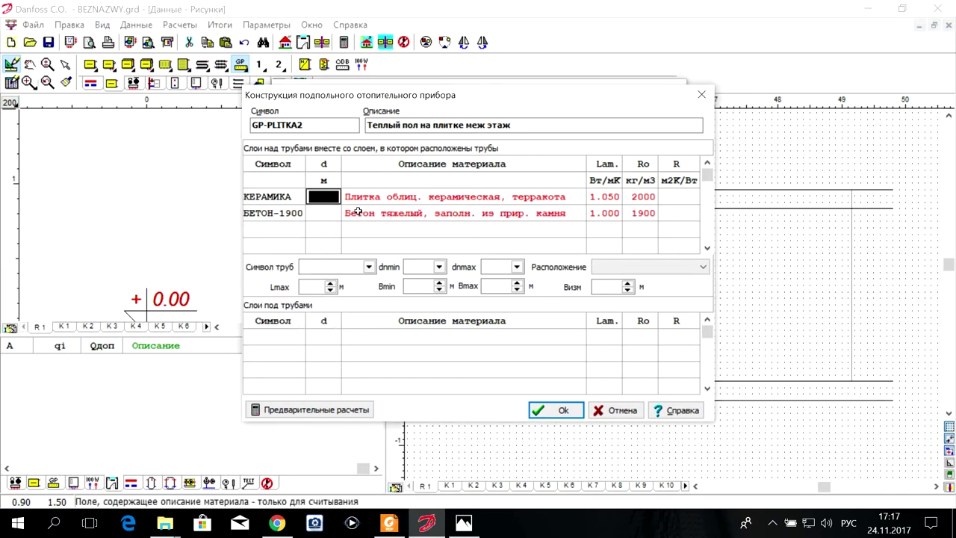
text(0,005)
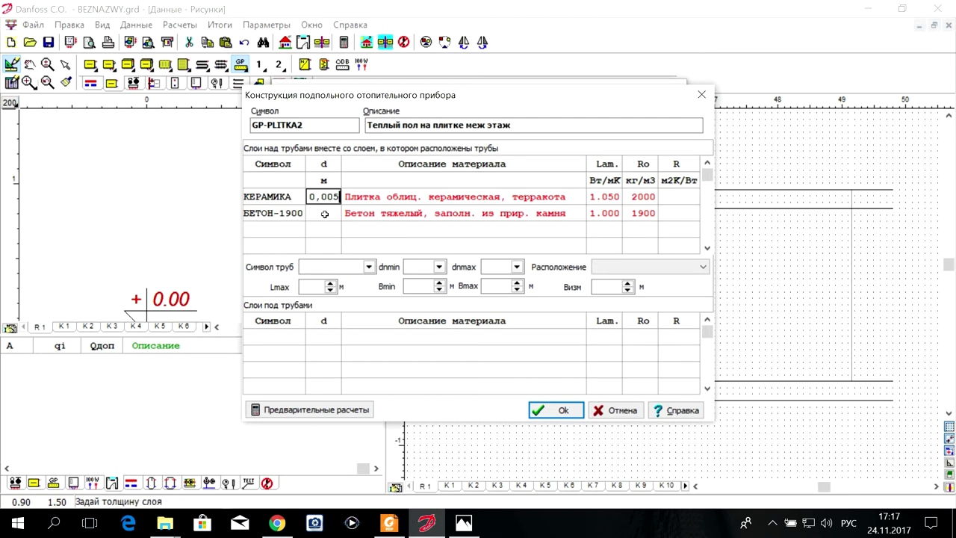
click(325, 215)
text(0,05)
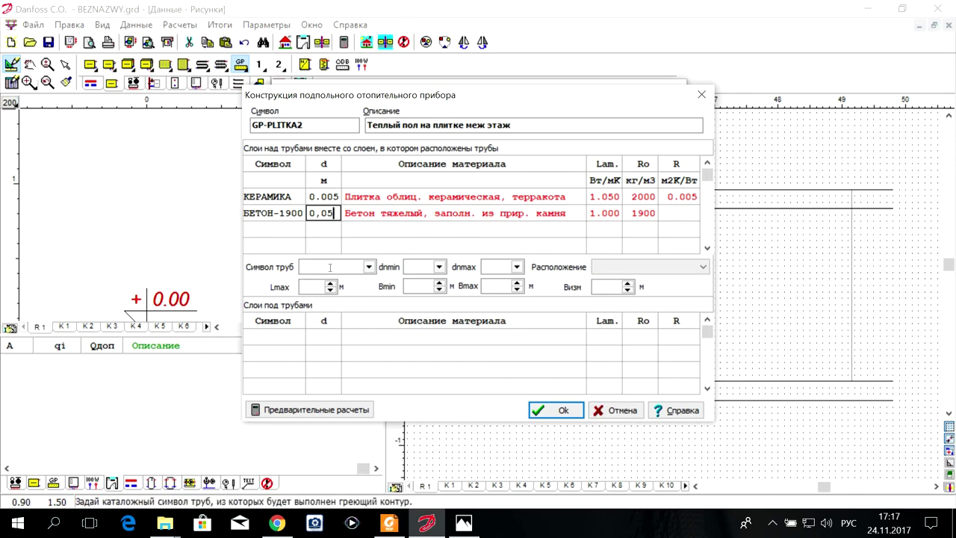
Choose the REHAU pipe RAUT S from the pipe catalogue as the pipe symbol of GP-PLITKA2
click(369, 267)
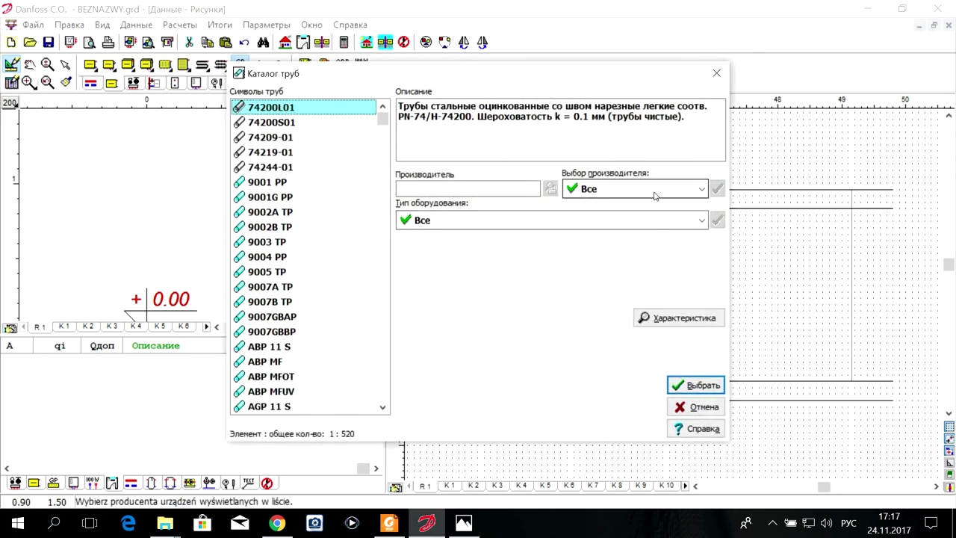
click(700, 189)
scroll(649, 284, down, 3)
scroll(649, 292, down, 10)
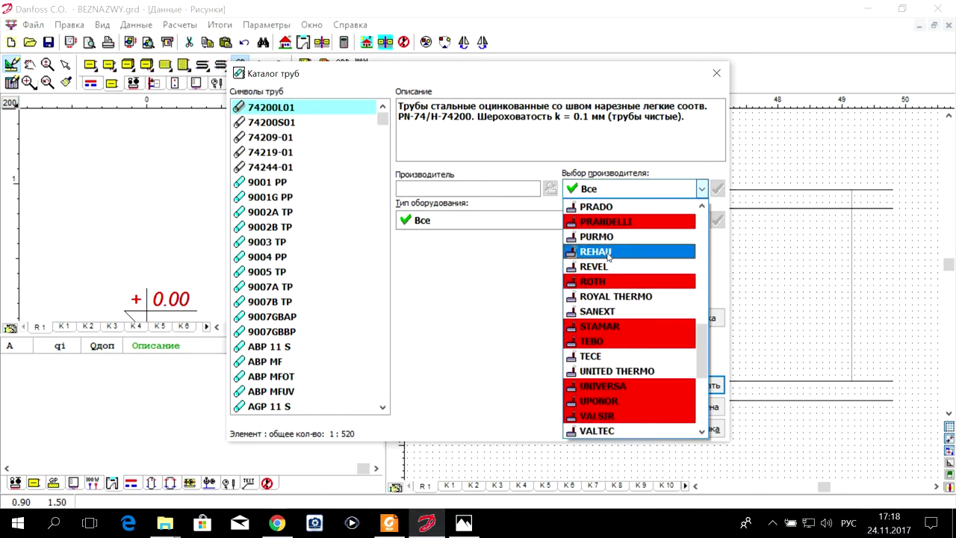
click(611, 254)
click(323, 257)
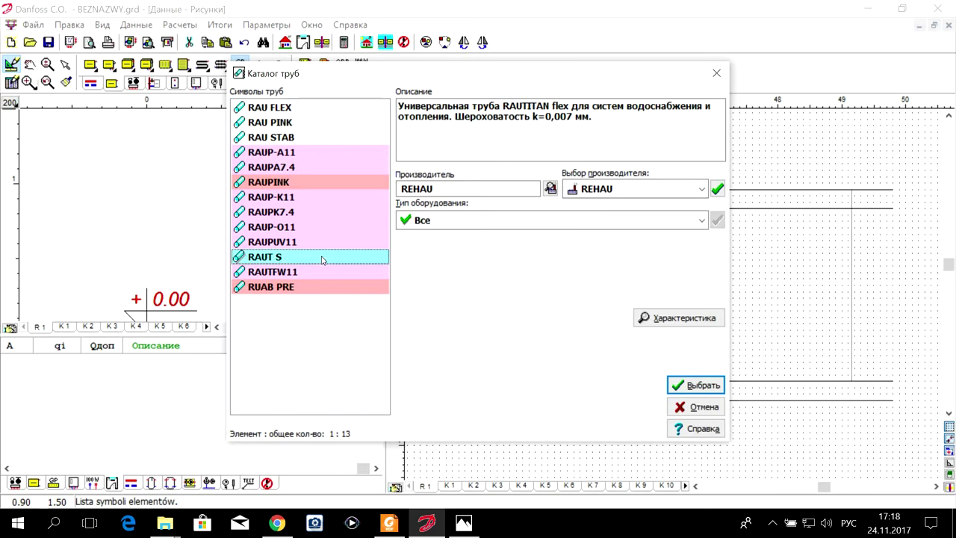
click(709, 388)
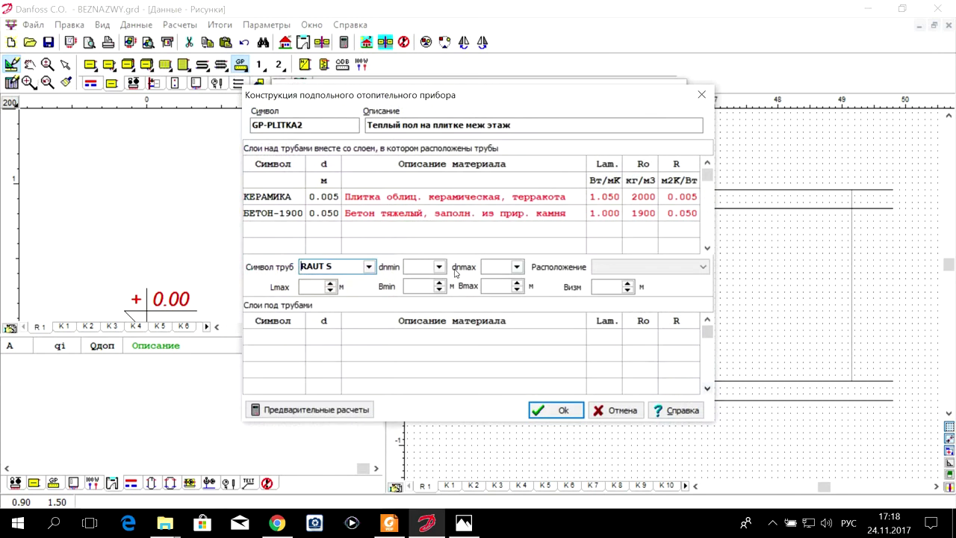
Set the maximum loop length Lmax to 120 m and the pipe diameters dnmin to 10 and dnmax to 25
click(322, 287)
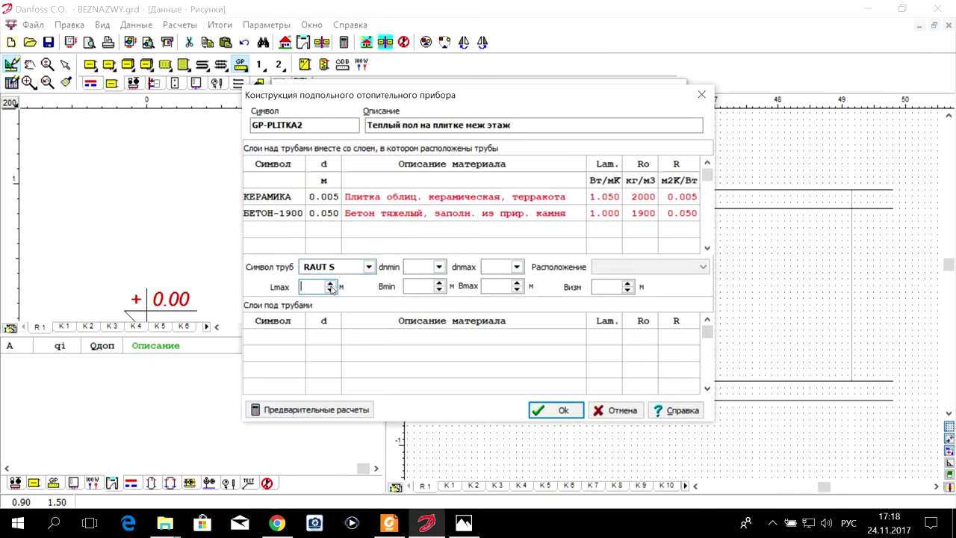
text(120)
click(438, 266)
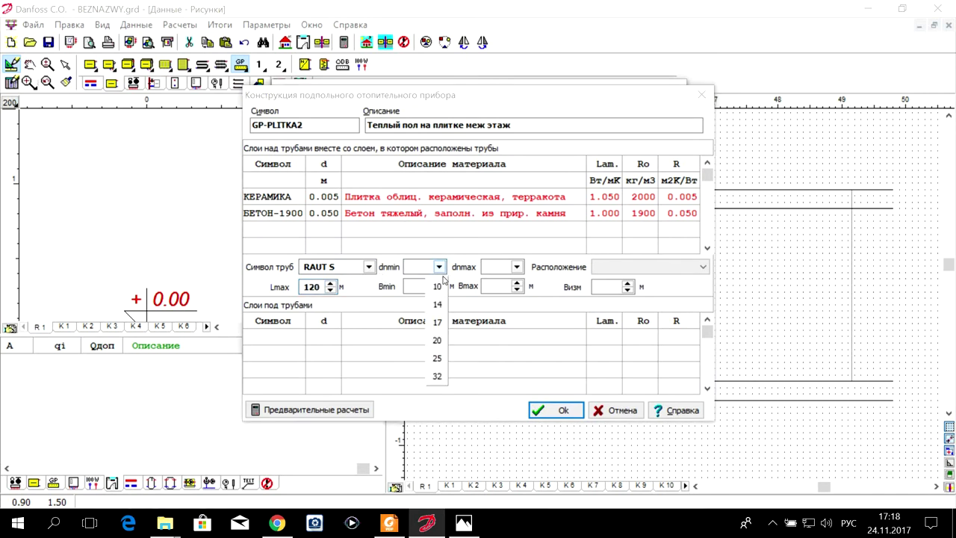
click(439, 286)
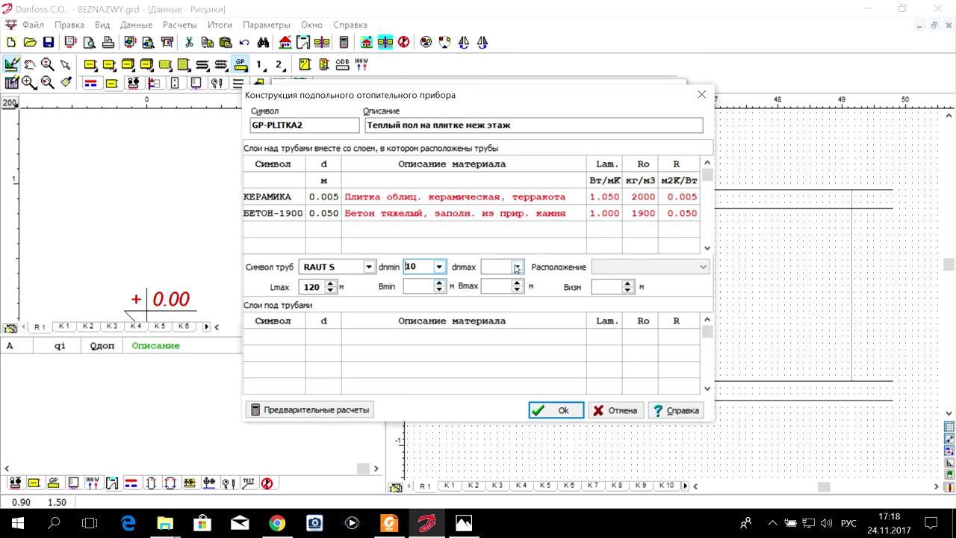
click(516, 267)
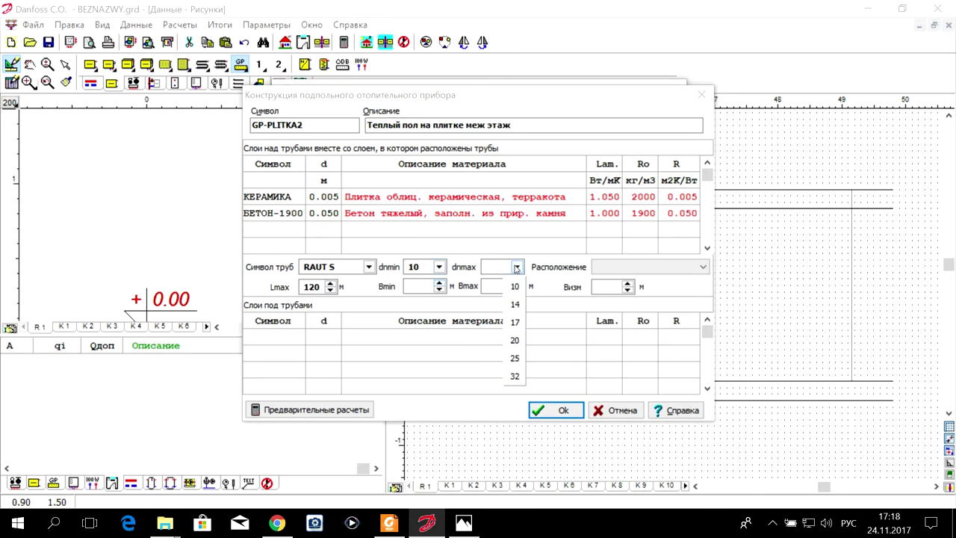
click(517, 358)
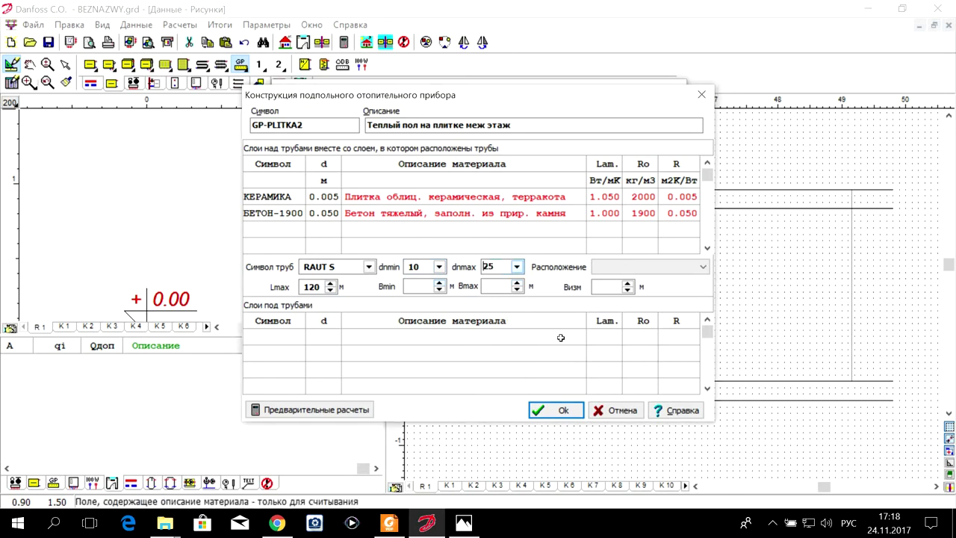
Set the pipe spacing of GP-PLITKA2 to Bmin 0,1 m, Bmax 0,3 m and the increment Визм 0,05 m
click(421, 285)
text(0,1)
click(507, 287)
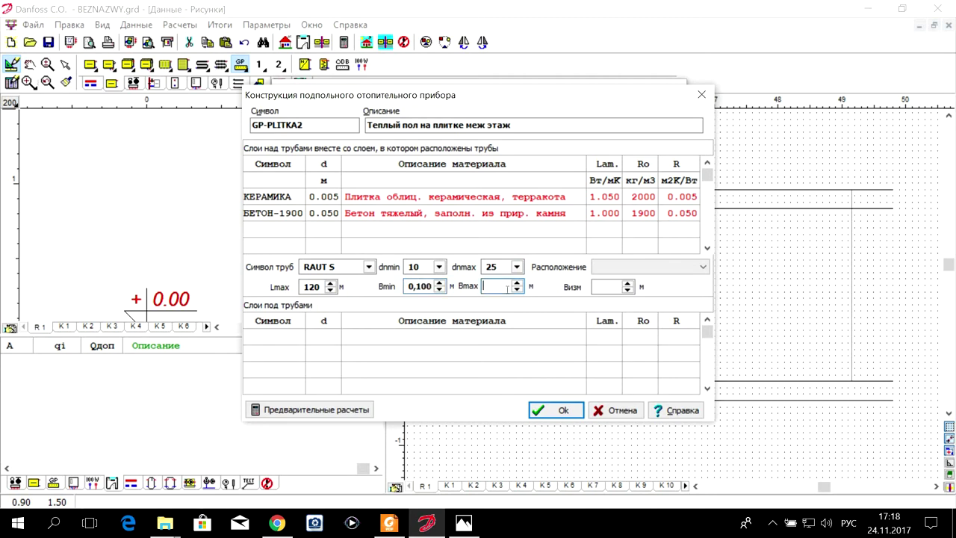
text(0,0)
key(BackSpace)
text(3)
click(605, 286)
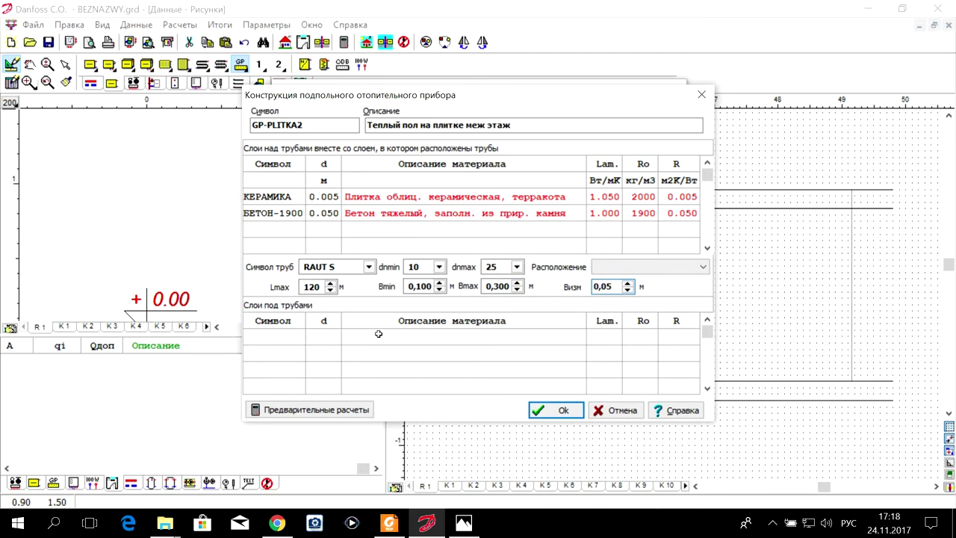
text(0,05)
Assign the mat M262393001 and the floor slab ПЕР-ЖБ-22 as the layers under the pipes of GP-PLITKA2
click(264, 336)
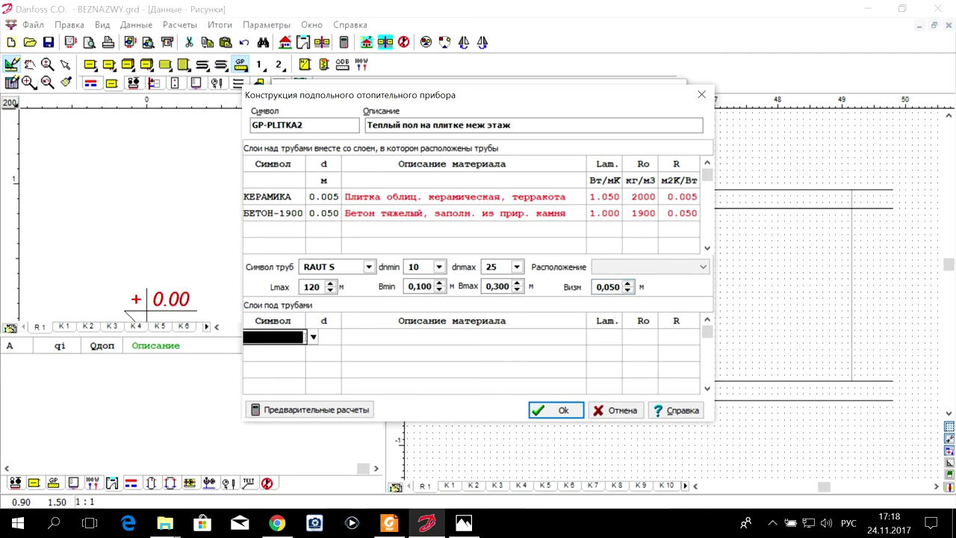
click(313, 336)
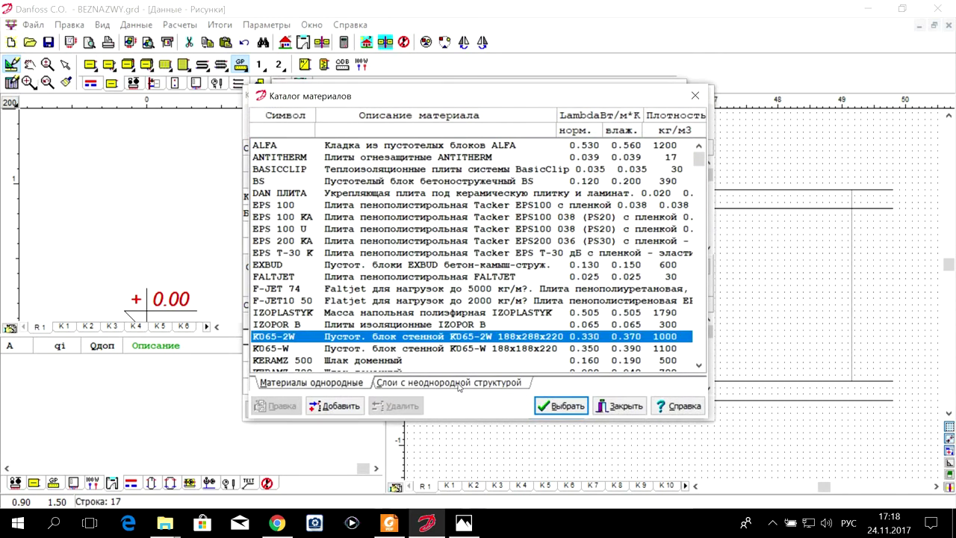
click(627, 406)
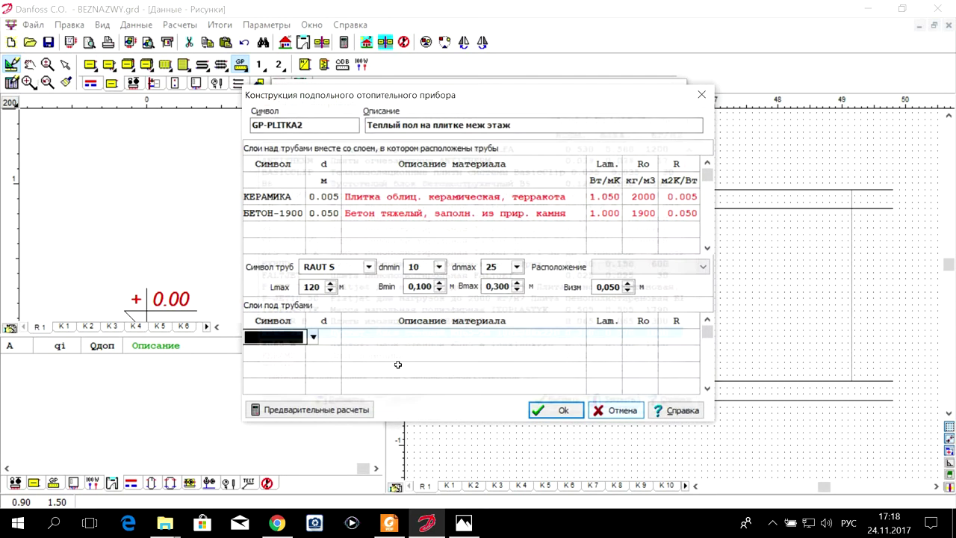
click(313, 336)
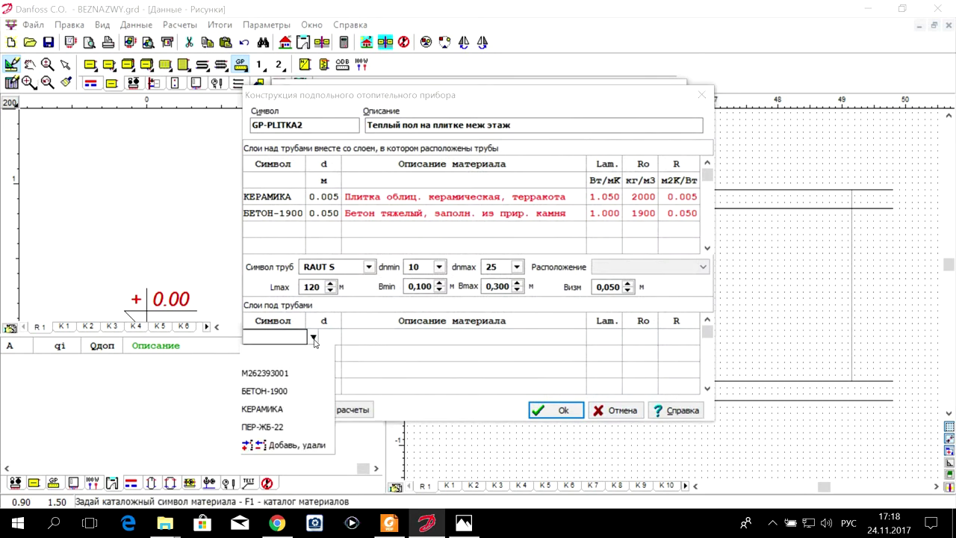
click(278, 373)
click(278, 354)
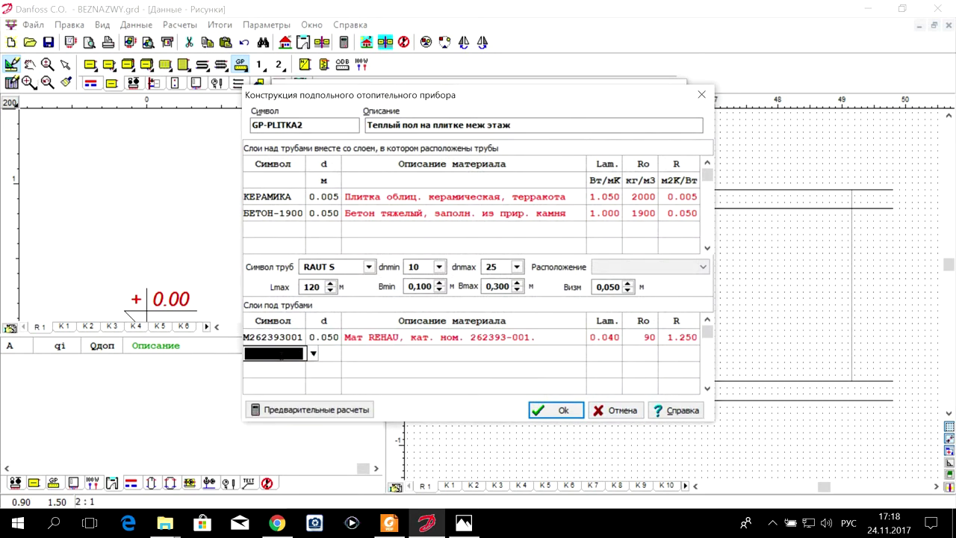
click(313, 354)
click(306, 442)
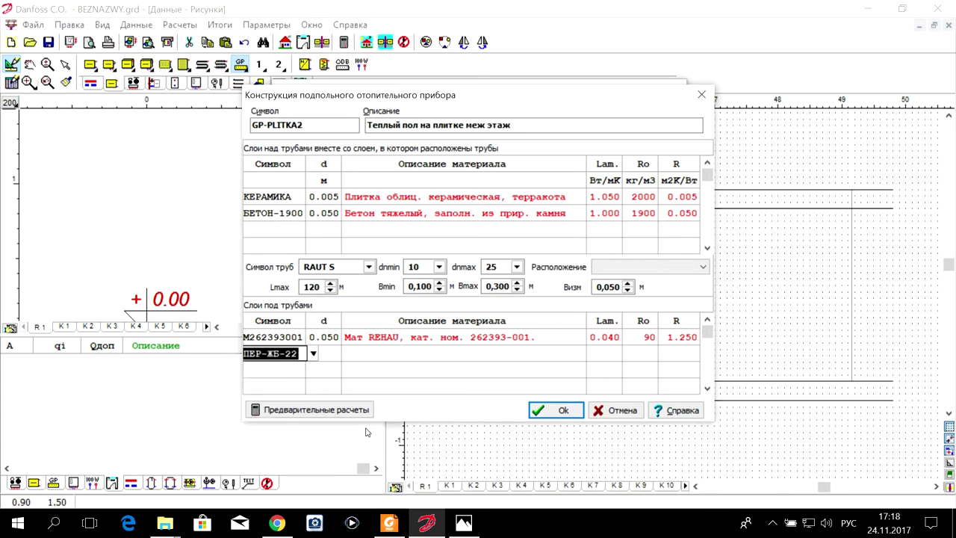
click(397, 384)
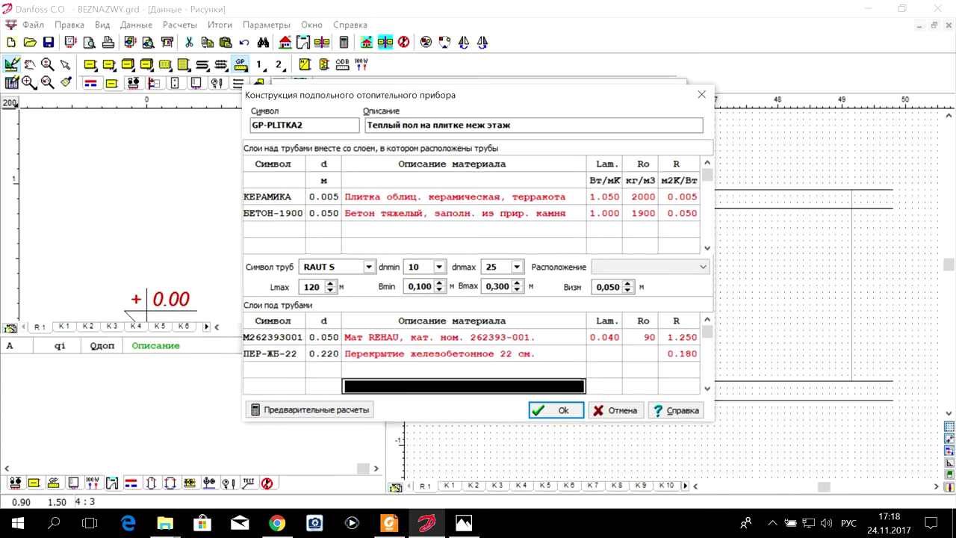
Set the location of GP-PLITKA2 to "Между этажами" and save the construction
click(550, 414)
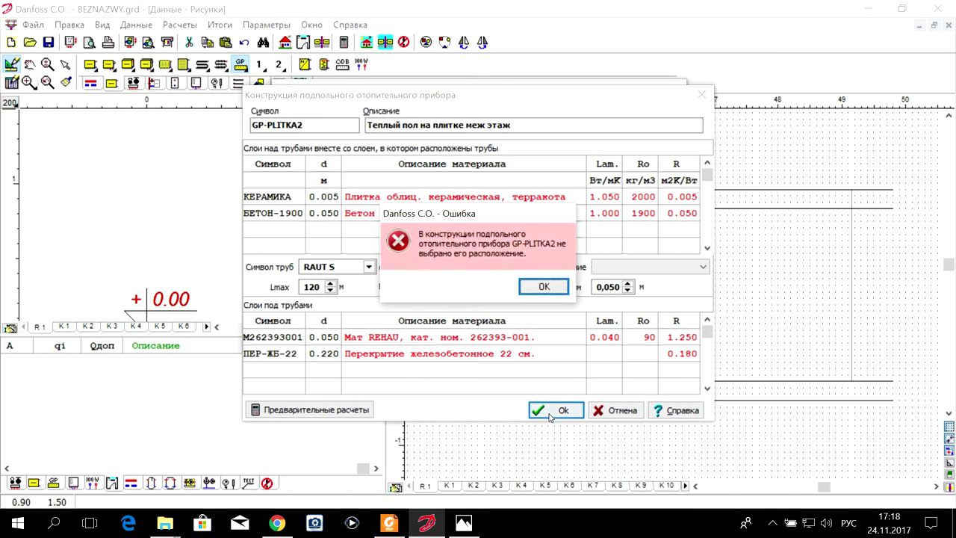
click(542, 285)
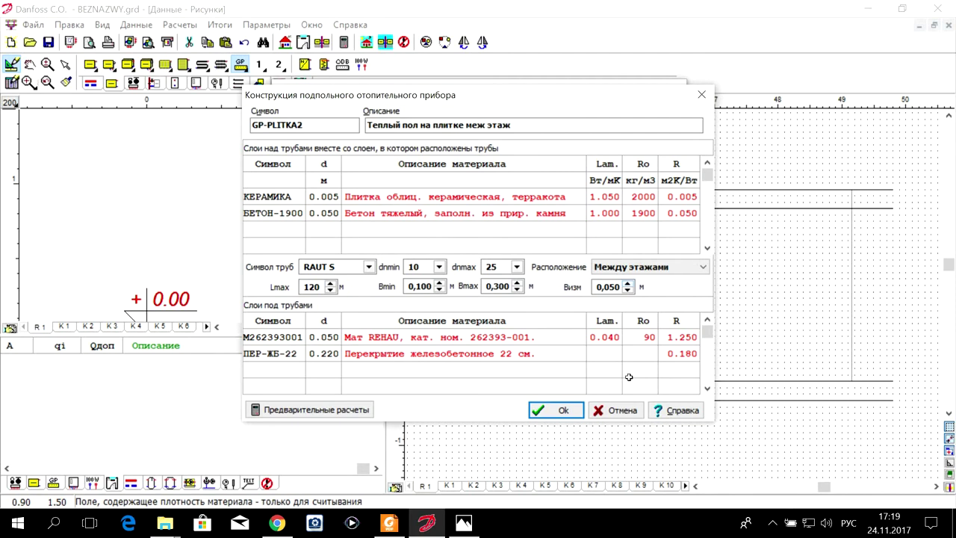
click(563, 411)
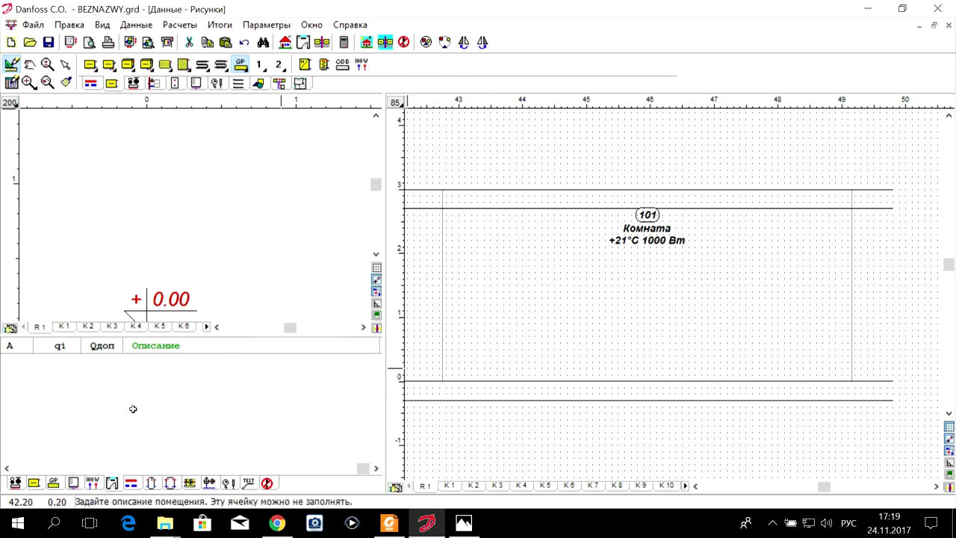
Place a GP-PLITKA floor heater in room 101 just above the lower slab, at about X 46.3, Y 0.3
click(25, 468)
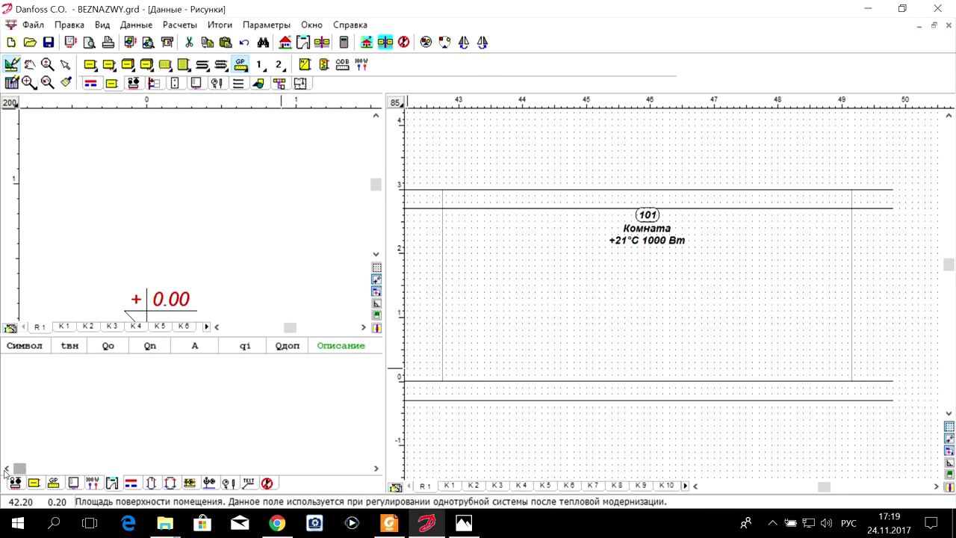
click(239, 65)
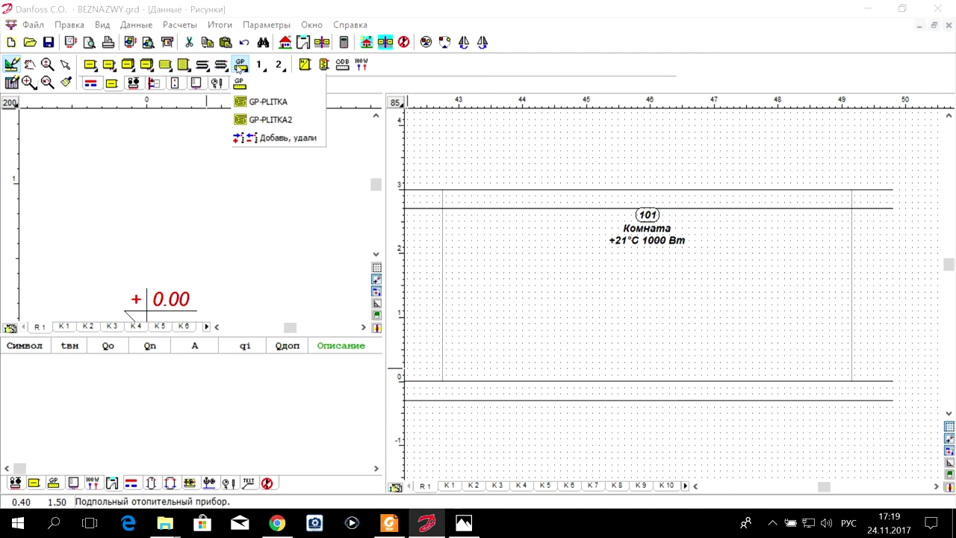
click(265, 102)
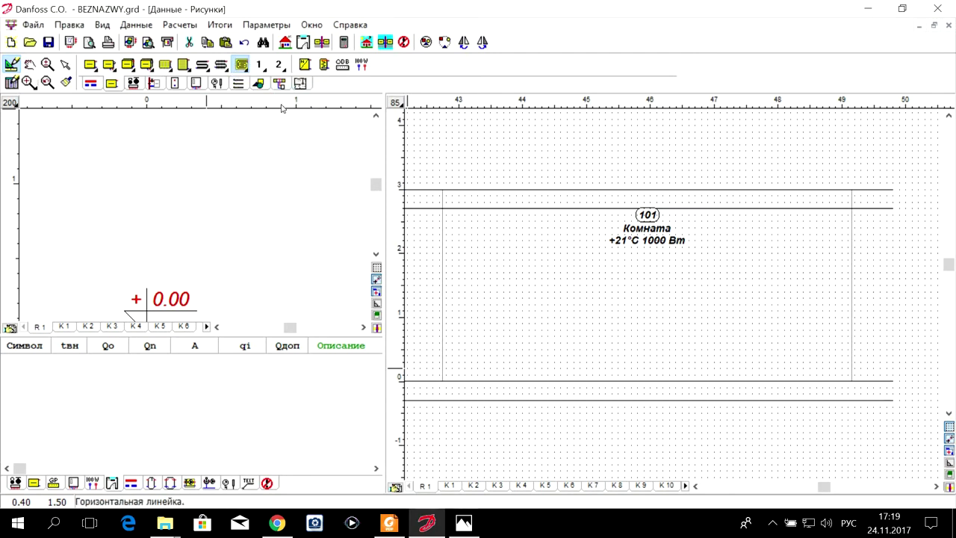
click(694, 357)
key(Escape)
click(744, 357)
drag(744, 357, 721, 365)
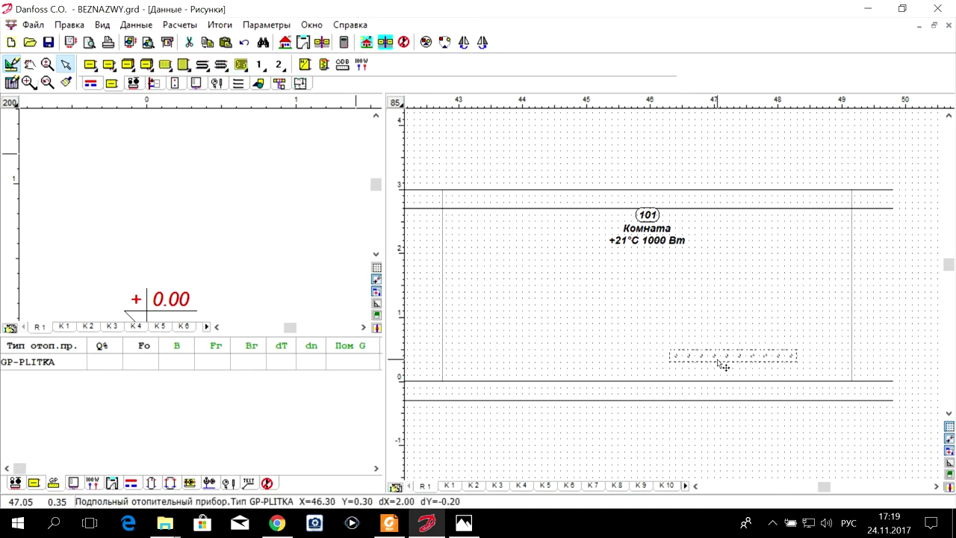
Set the placed GP-PLITKA heater's heat share Q% to 100 and its area Fo to 15
click(105, 361)
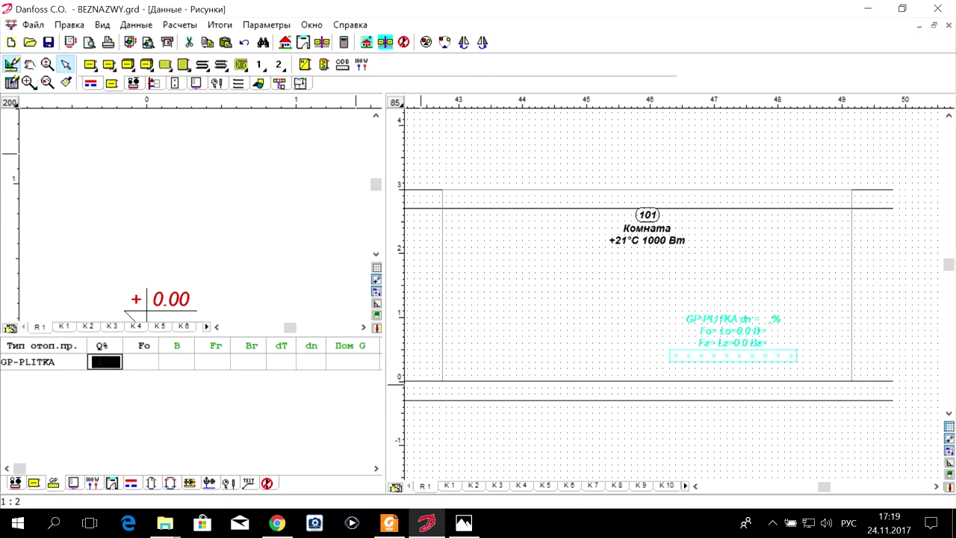
text(100)
click(137, 362)
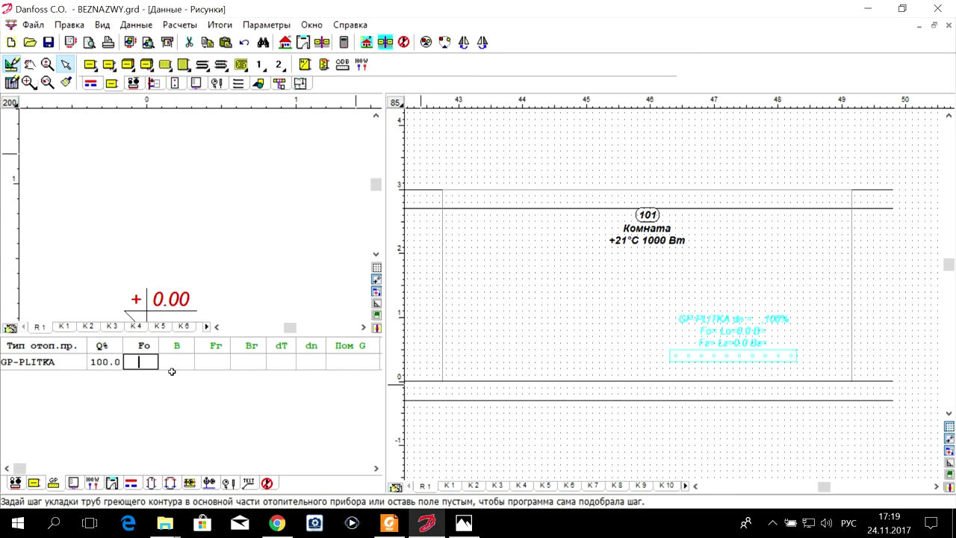
text(15)
click(176, 363)
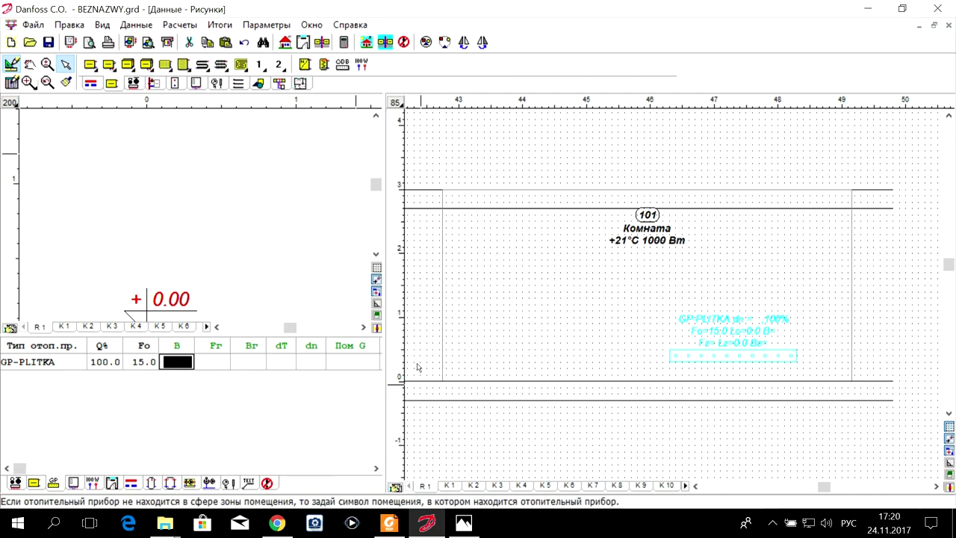
click(630, 356)
Draw a type A RAUT S supply pipe about 0.6 m long outward from the upper-left end of the GP-PLITKA heater
click(729, 363)
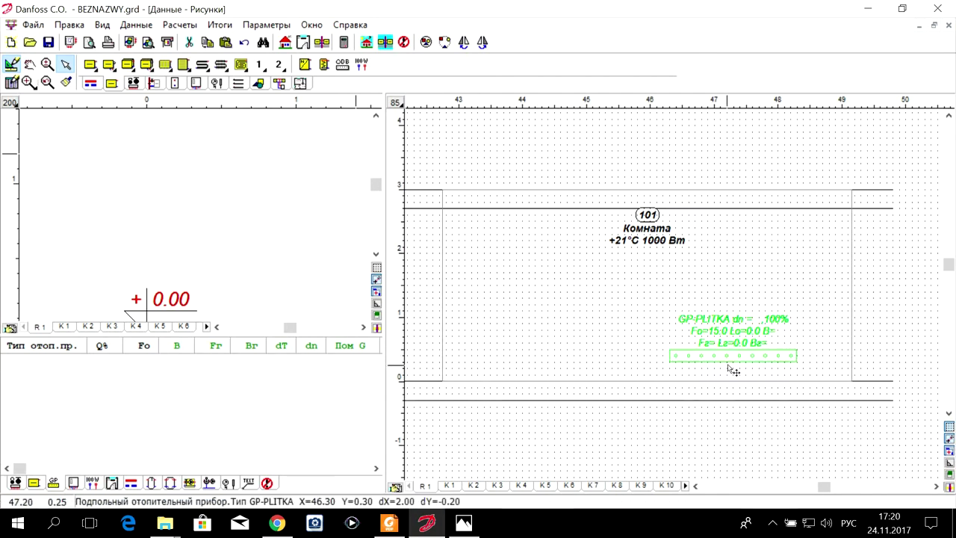
scroll(729, 366, up, 1)
scroll(729, 368, up, 1)
click(512, 277)
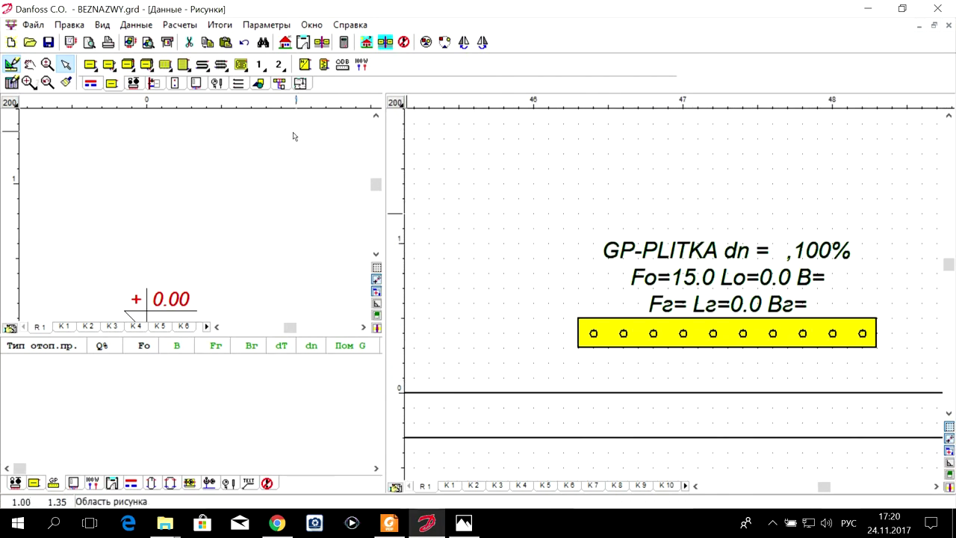
click(89, 83)
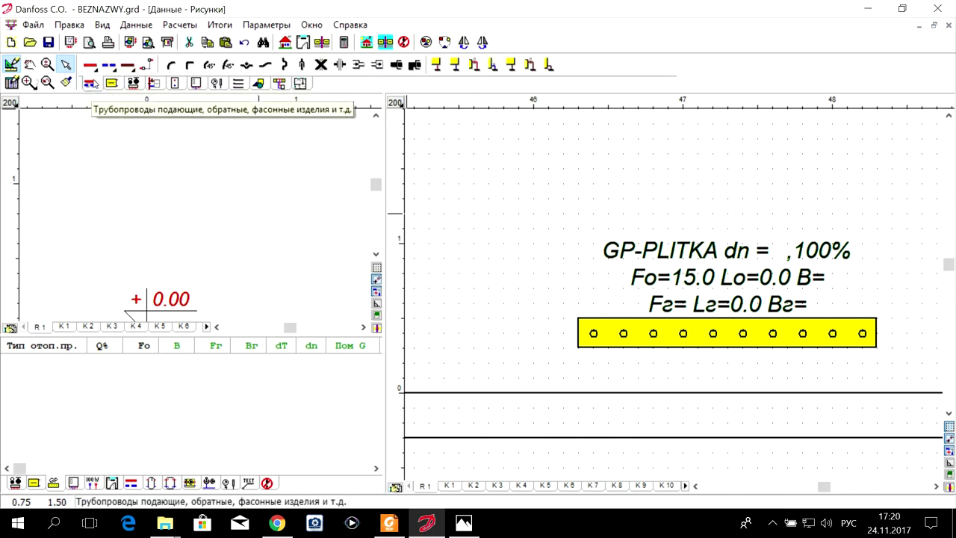
click(96, 68)
click(96, 67)
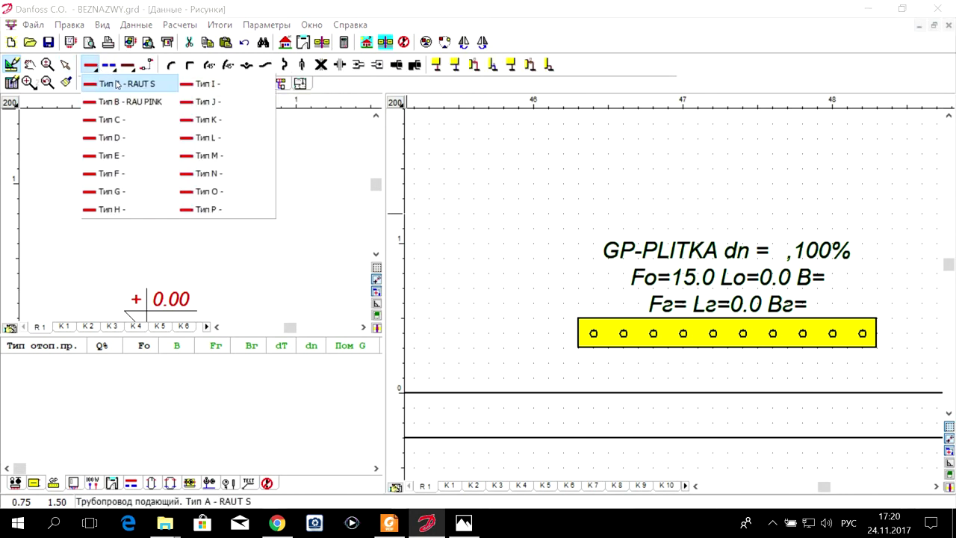
click(117, 84)
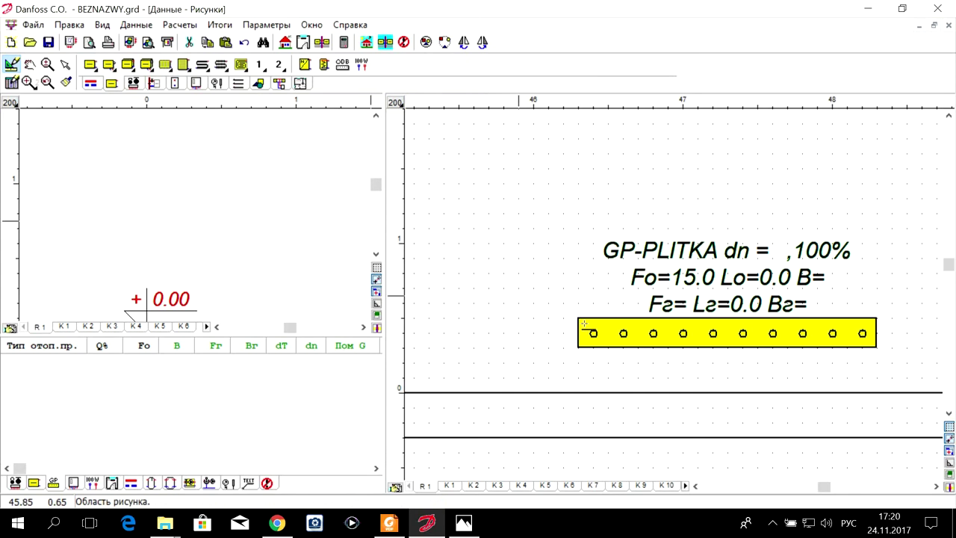
click(594, 325)
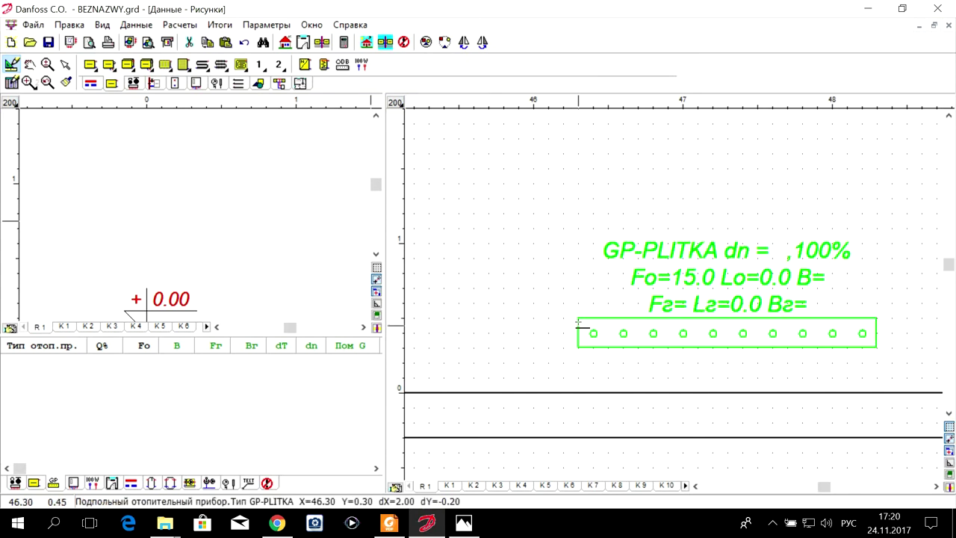
click(578, 322)
click(473, 326)
key(Escape)
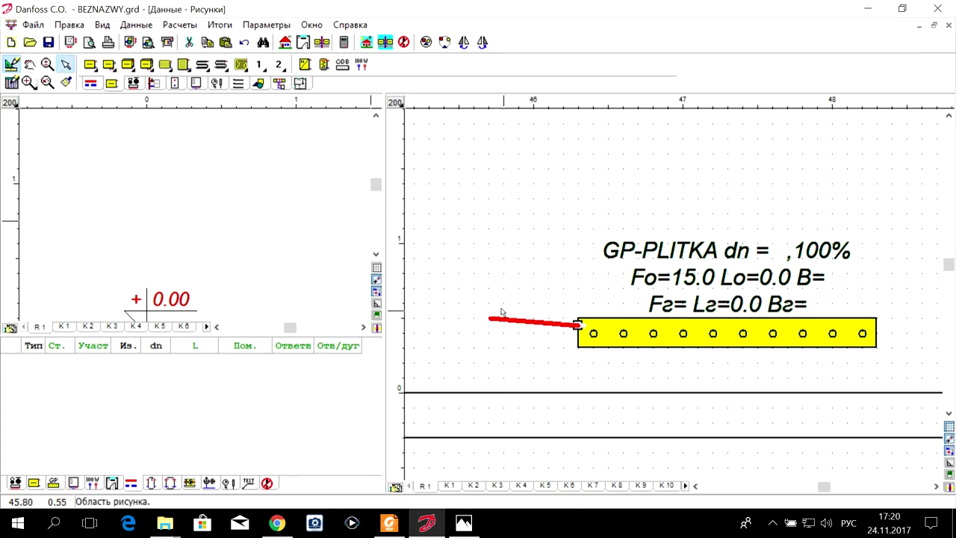
Lengthen the supply pipe by moving its free end farther from the heater, making the pipe horizontal
click(506, 322)
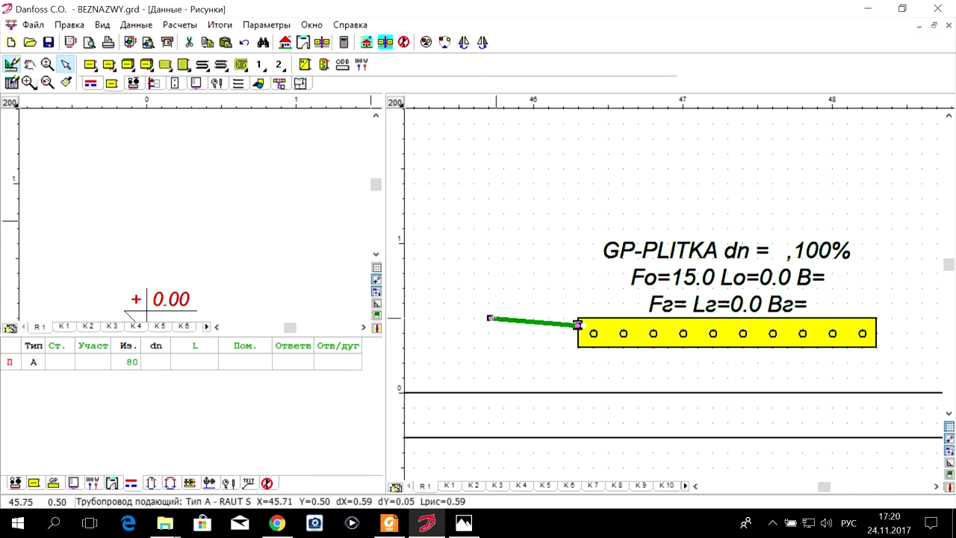
drag(490, 318, 408, 325)
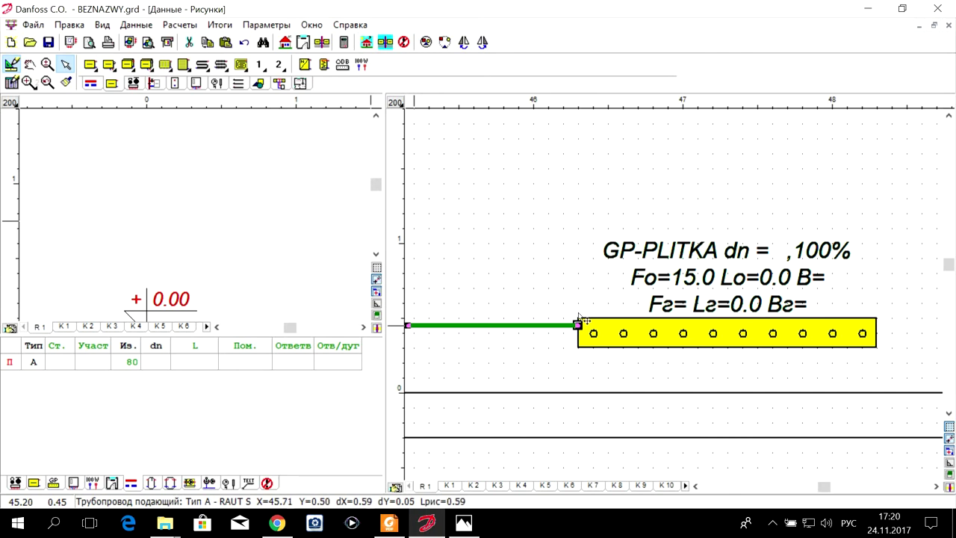
scroll(817, 301, down, 3)
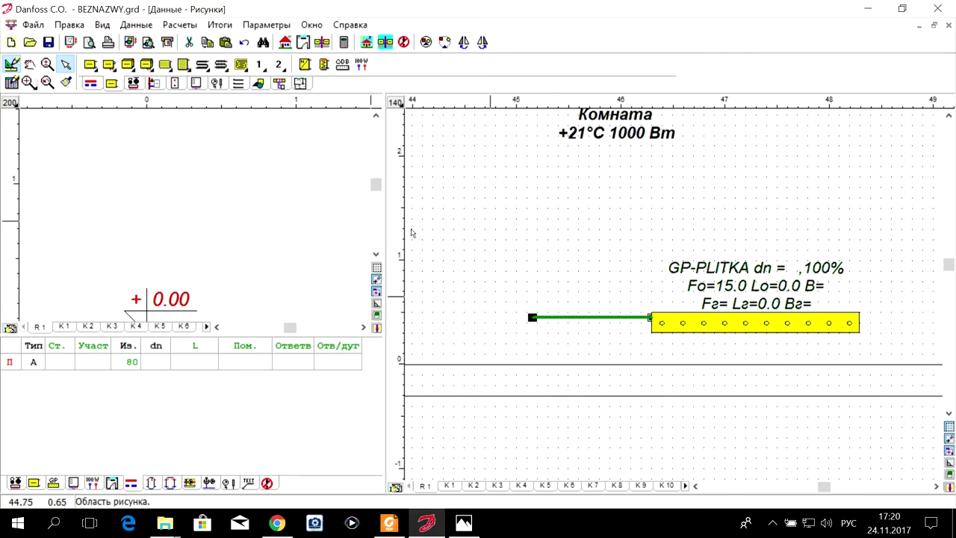